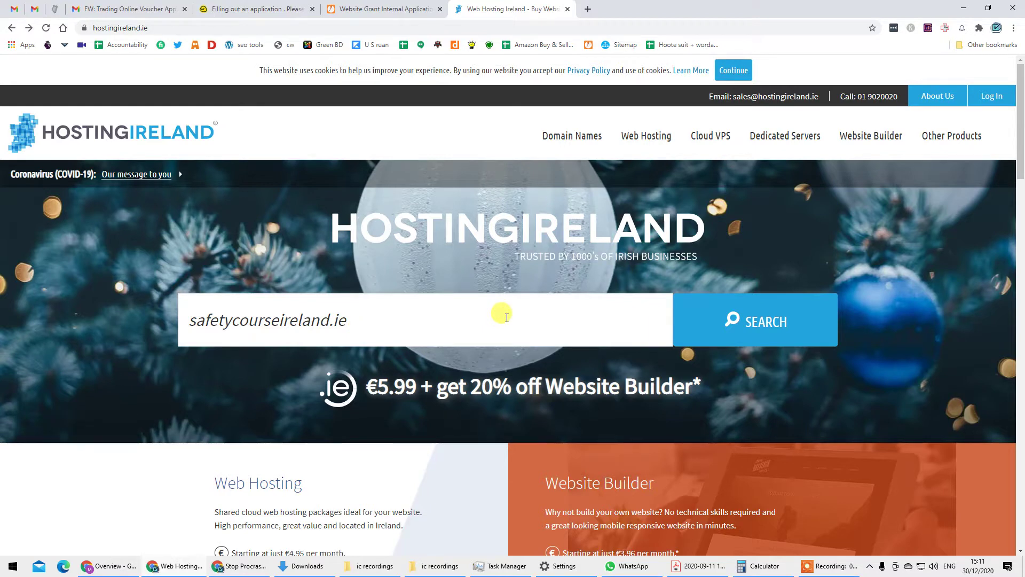
Look over the Hosting Ireland home page, covering the domain search and the hosting and website builder offers.
scroll(507, 317, down, 3)
scroll(507, 321, down, 3)
scroll(513, 348, up, 5)
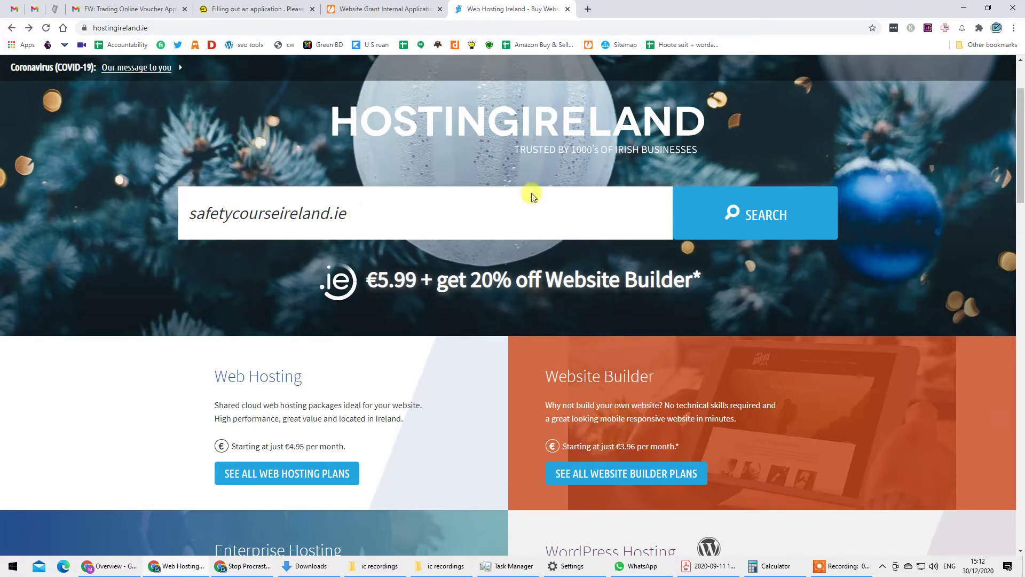
scroll(540, 240, down, 1)
scroll(554, 453, up, 3)
scroll(554, 453, down, 5)
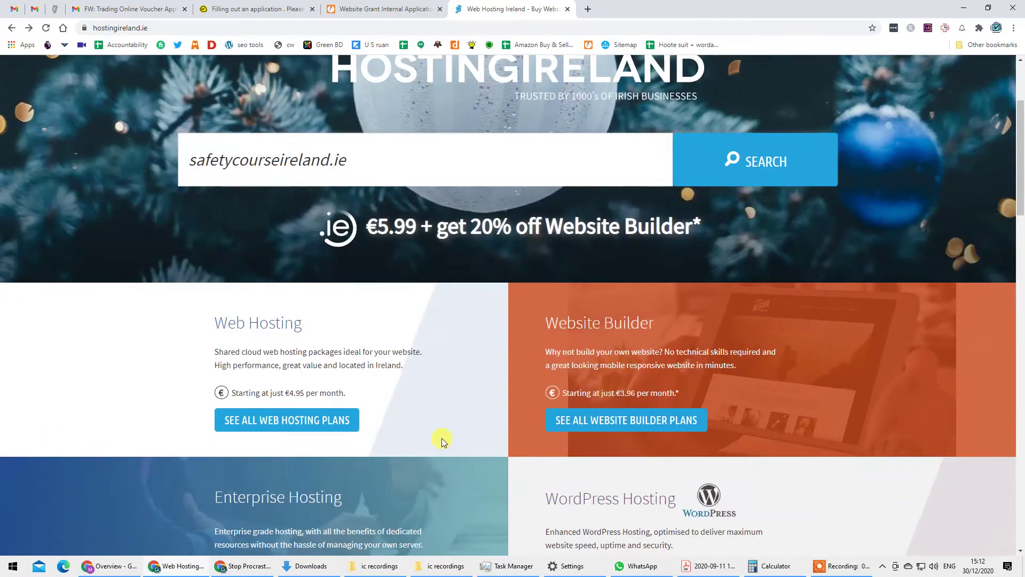
scroll(437, 443, up, 5)
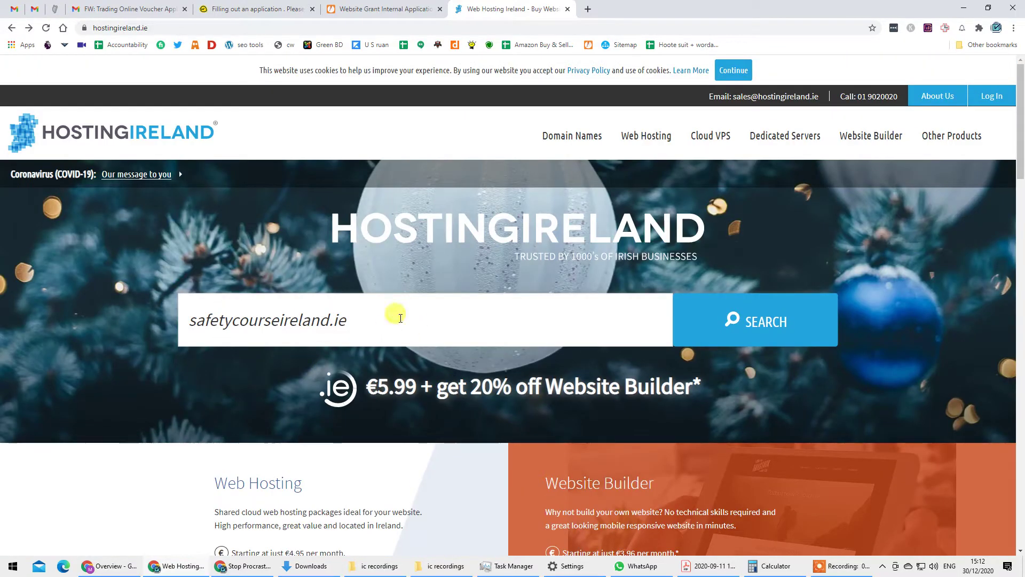
scroll(382, 244, down, 1)
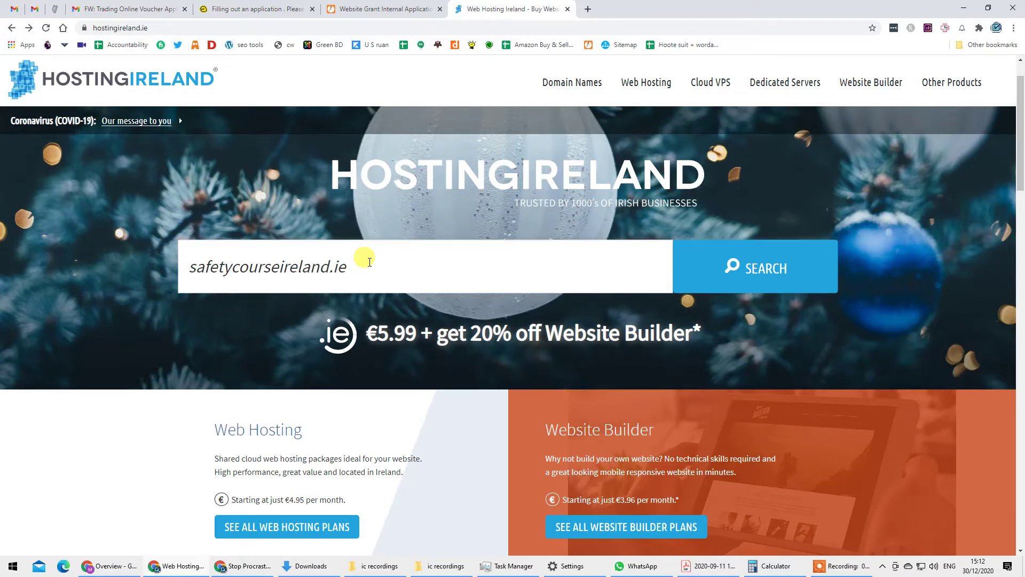
scroll(329, 331, up, 1)
scroll(331, 342, down, 1)
scroll(341, 267, up, 1)
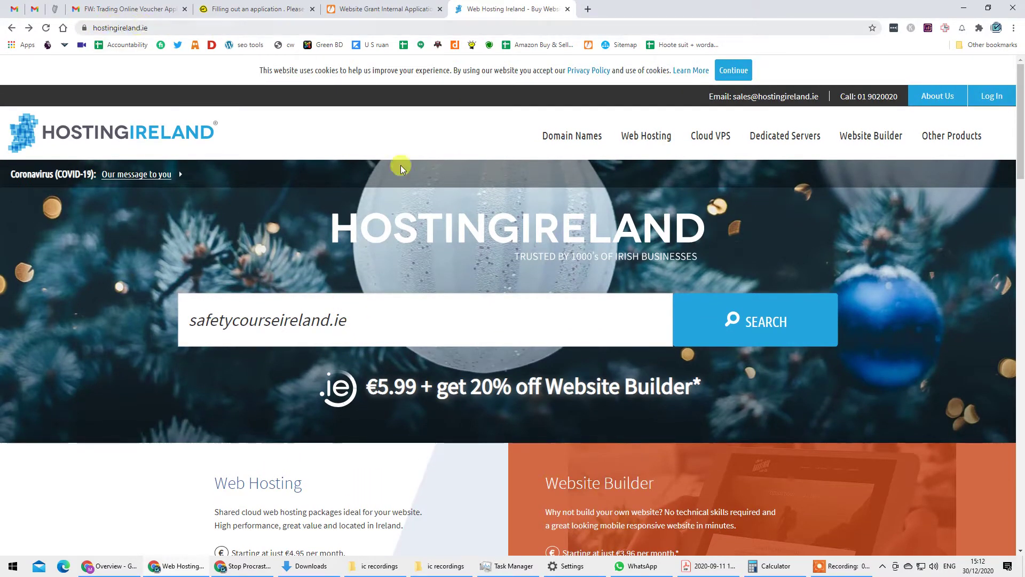
Search for the availability of the domain safetycourseireland.ie.
click(403, 325)
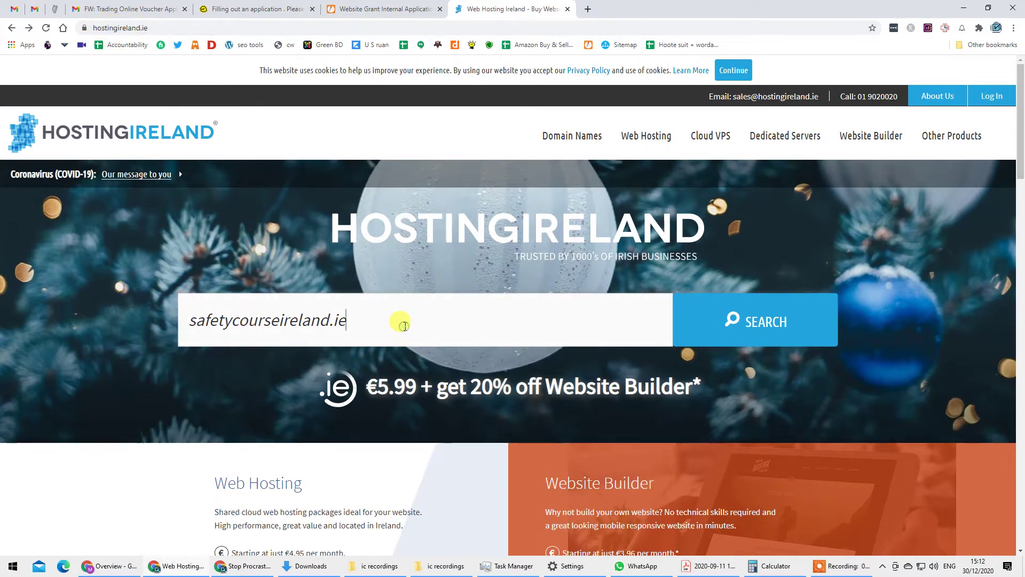
scroll(404, 326, down, 3)
scroll(613, 272, up, 2)
click(727, 283)
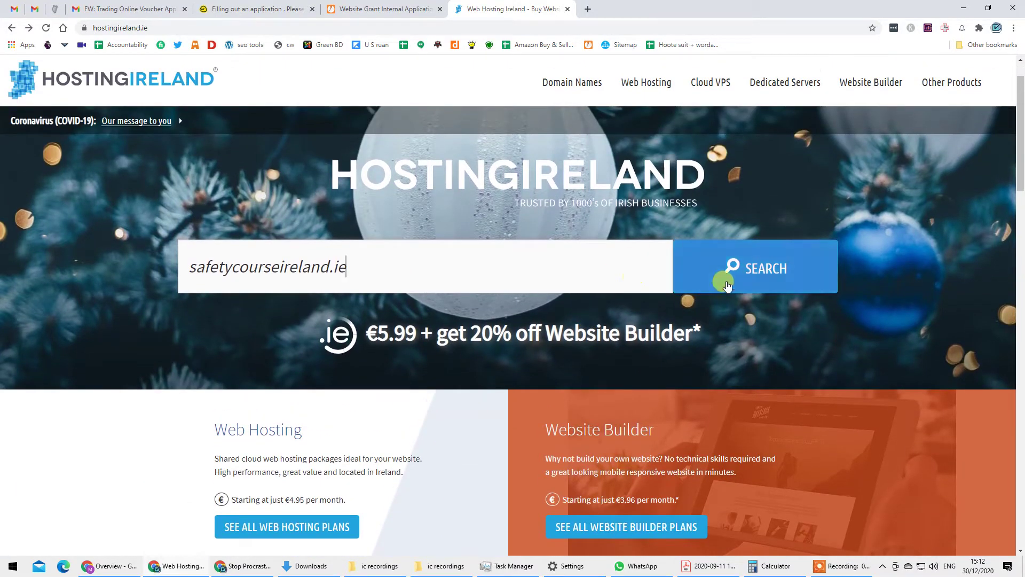
click(730, 283)
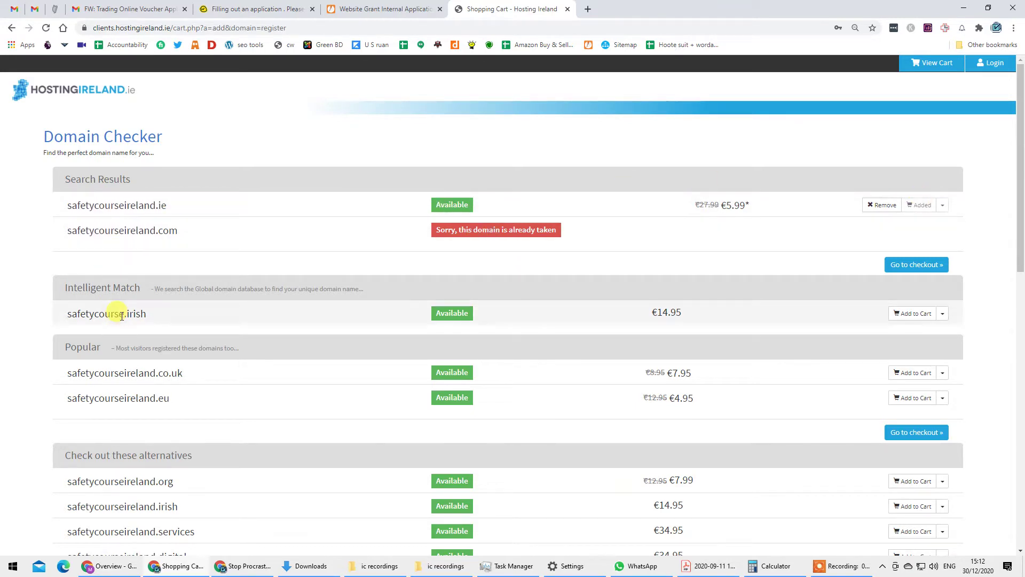
Review the domain checker's results and alternatives, and proceed to checkout with safetycourseireland.ie.
scroll(283, 376, down, 2)
scroll(297, 419, down, 3)
scroll(309, 419, up, 5)
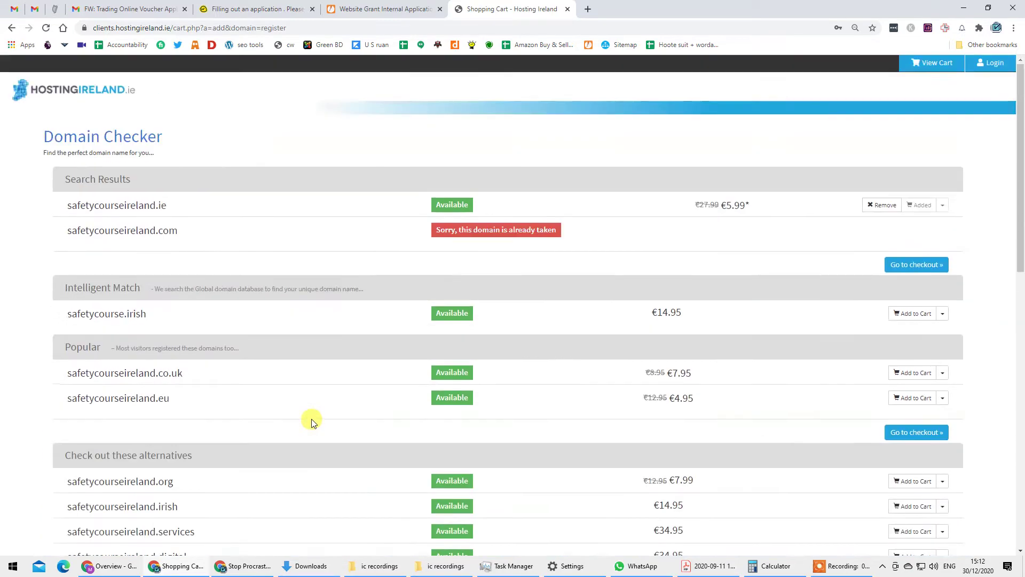
scroll(307, 411, down, 12)
scroll(314, 422, up, 8)
scroll(629, 177, up, 5)
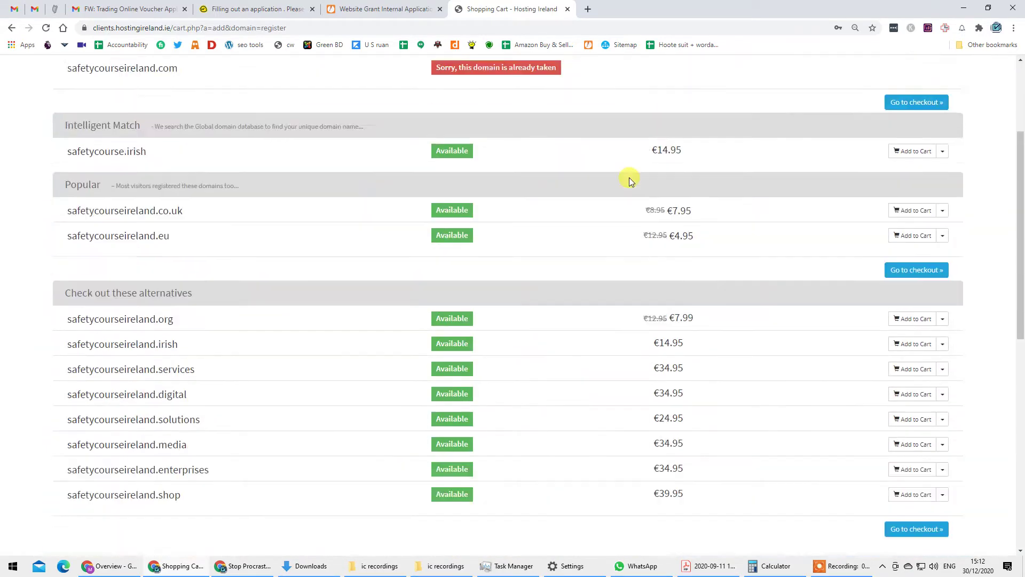
click(913, 265)
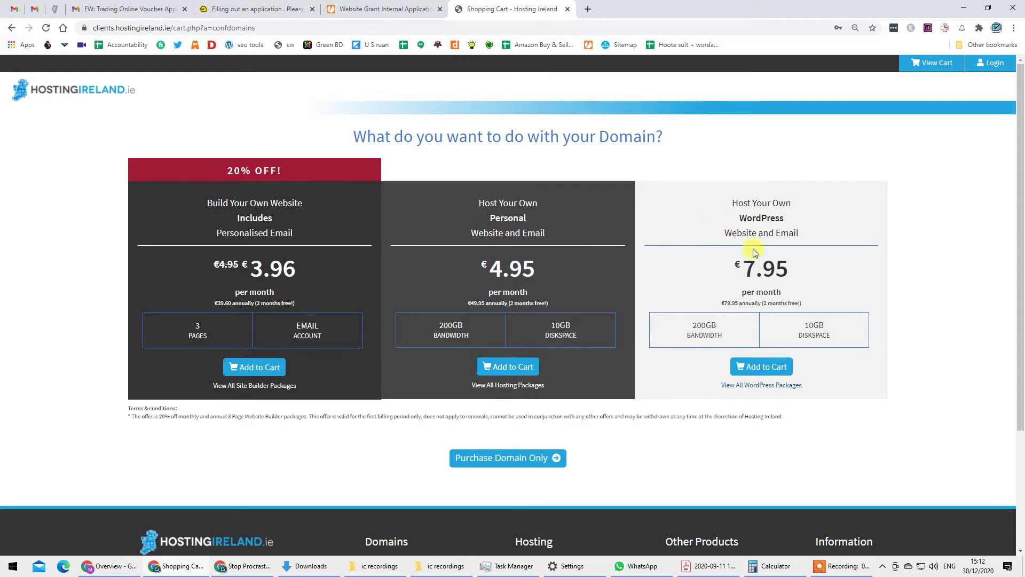
Review the website builder, Personal and WordPress hosting packages, and choose to purchase the domain only.
scroll(467, 394, down, 2)
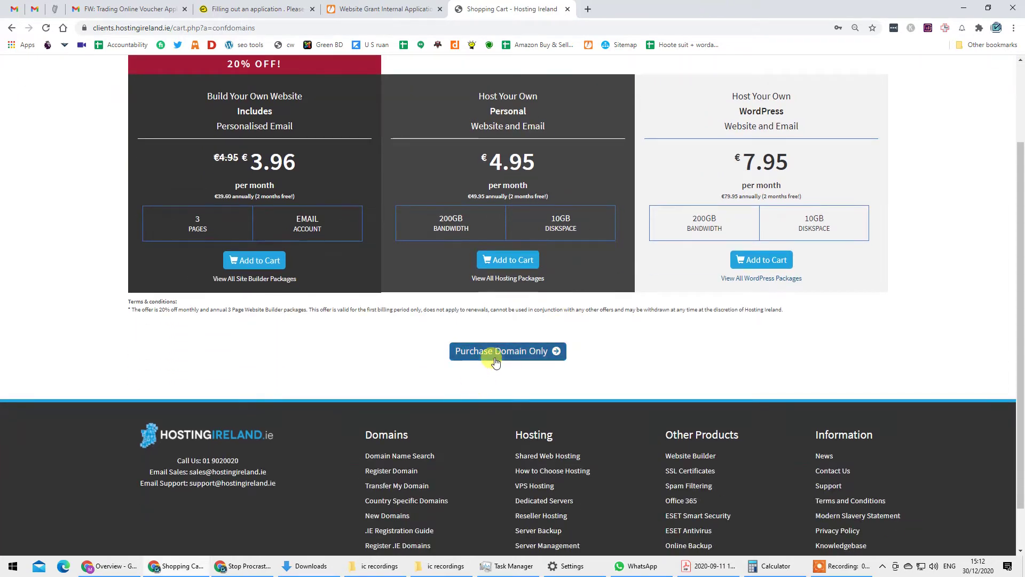
scroll(587, 294, up, 2)
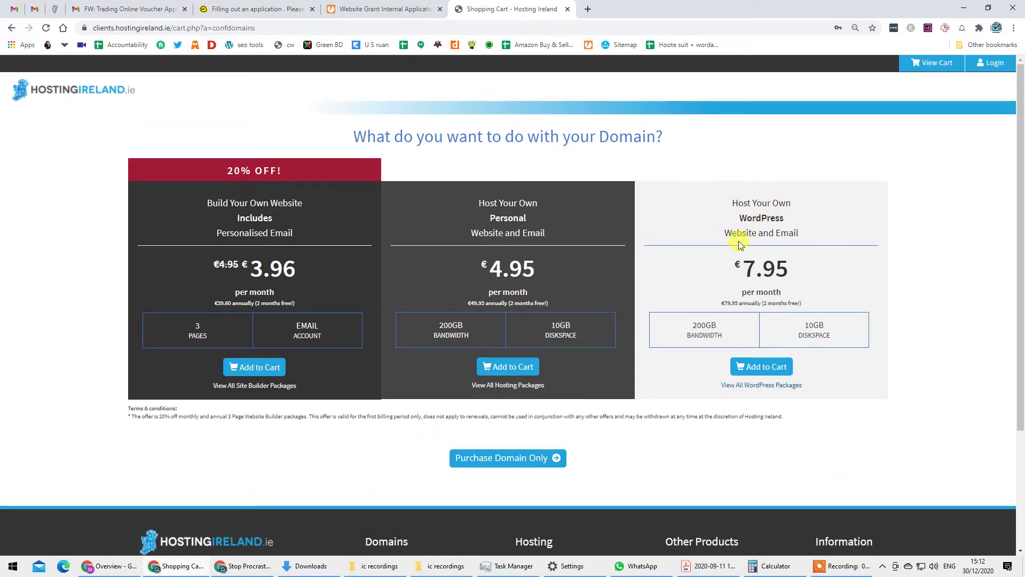
mouse_move(724, 234)
mouse_down()
mouse_move(799, 237)
mouse_move(753, 235)
mouse_move(741, 277)
mouse_move(765, 268)
mouse_move(723, 229)
mouse_move(732, 221)
mouse_move(723, 234)
mouse_up()
drag(786, 230, 726, 233)
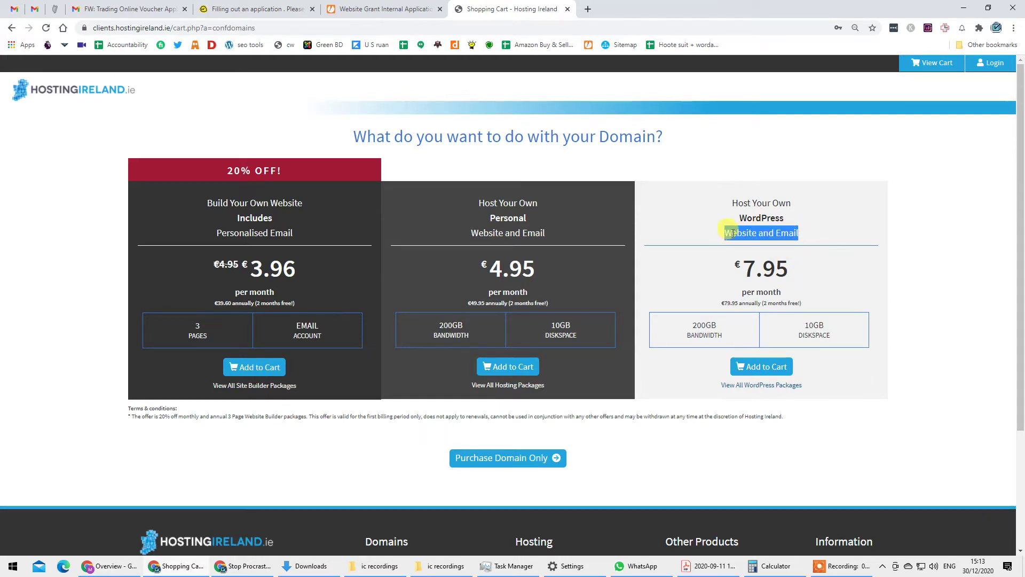
click(788, 231)
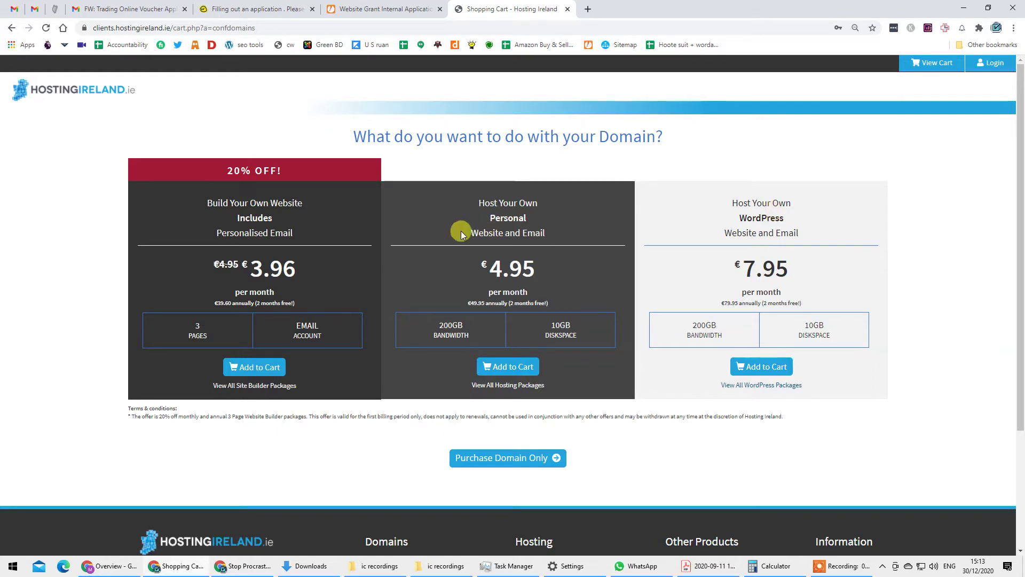
click(501, 465)
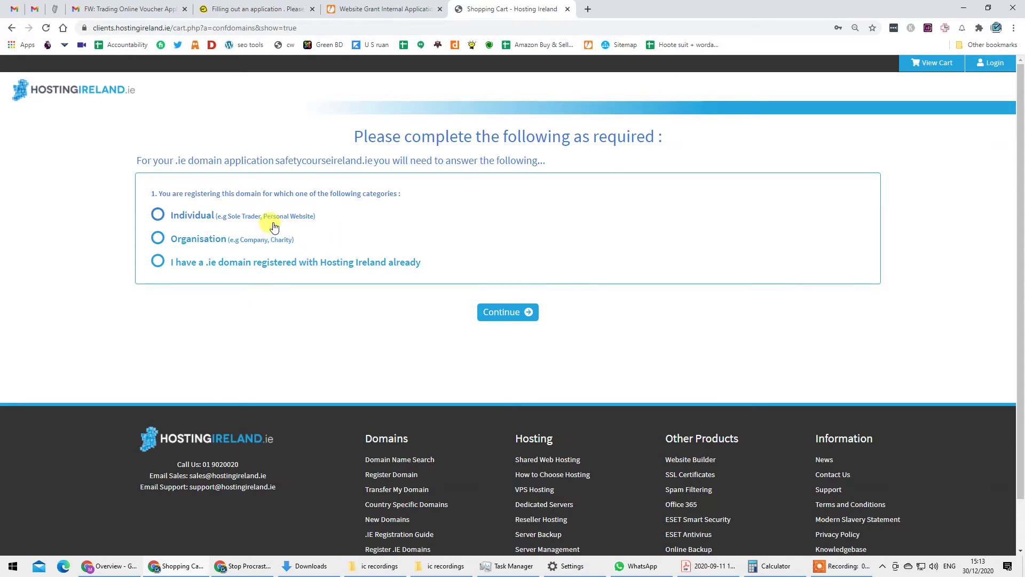
Answer the .ie domain questions with Organisation, Ireland (32 Counties), Company and Registered Company Name.
click(180, 241)
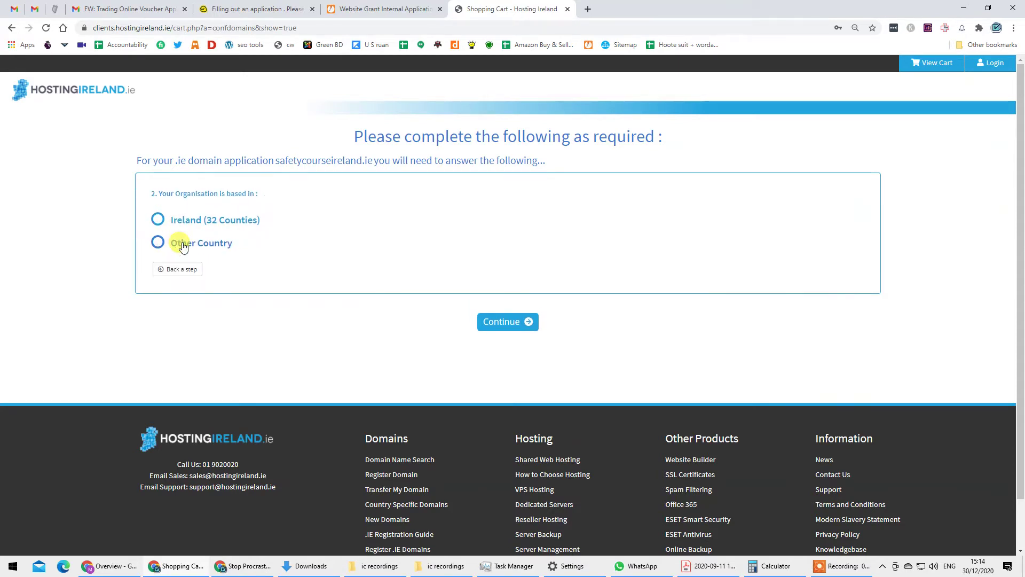
click(158, 221)
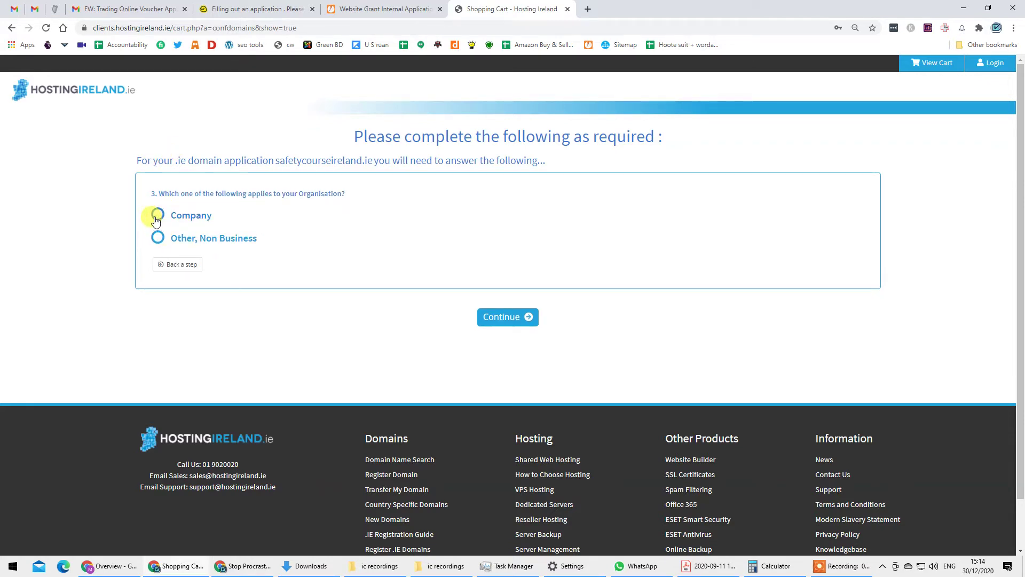
click(157, 218)
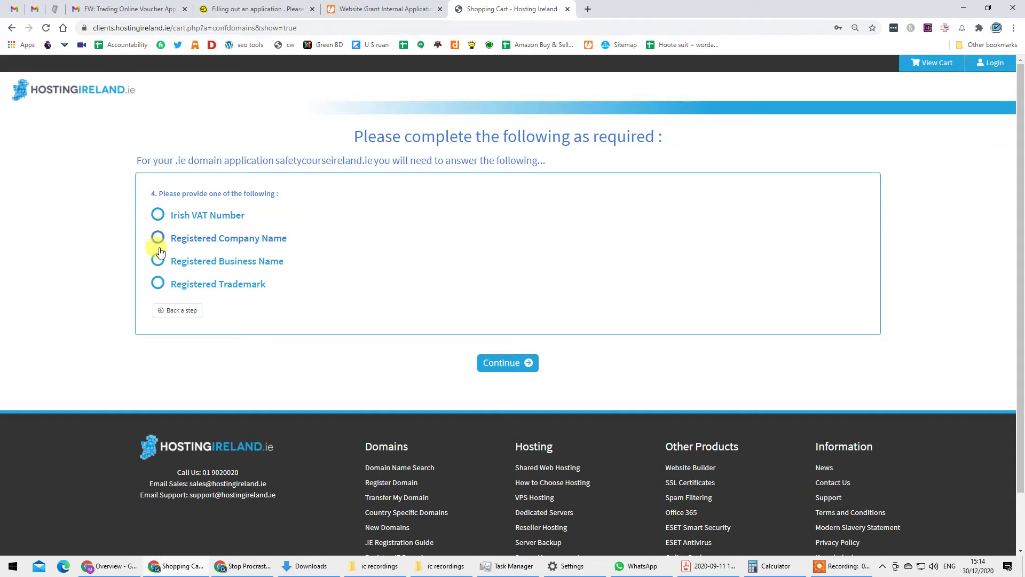
click(158, 240)
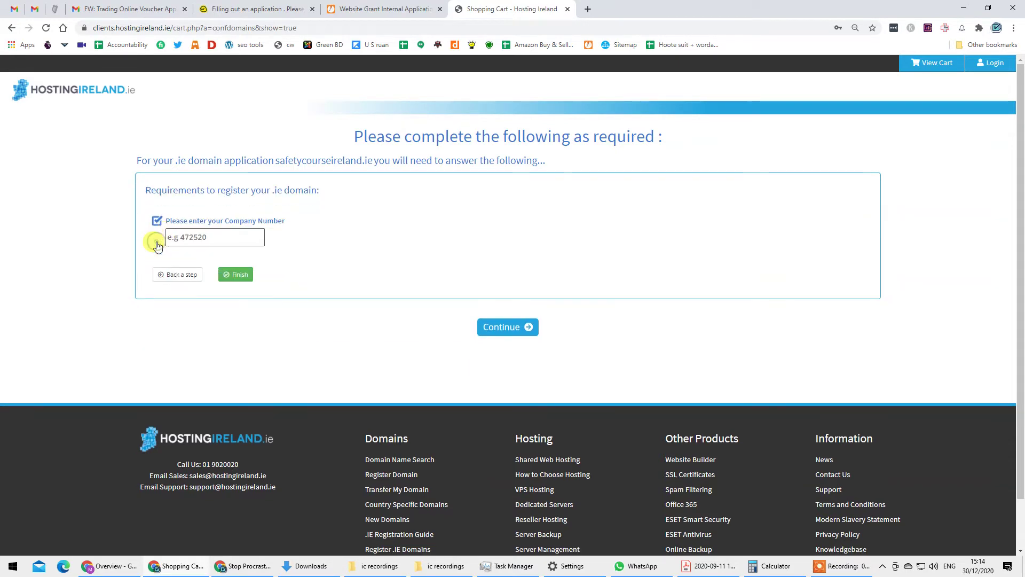
click(213, 237)
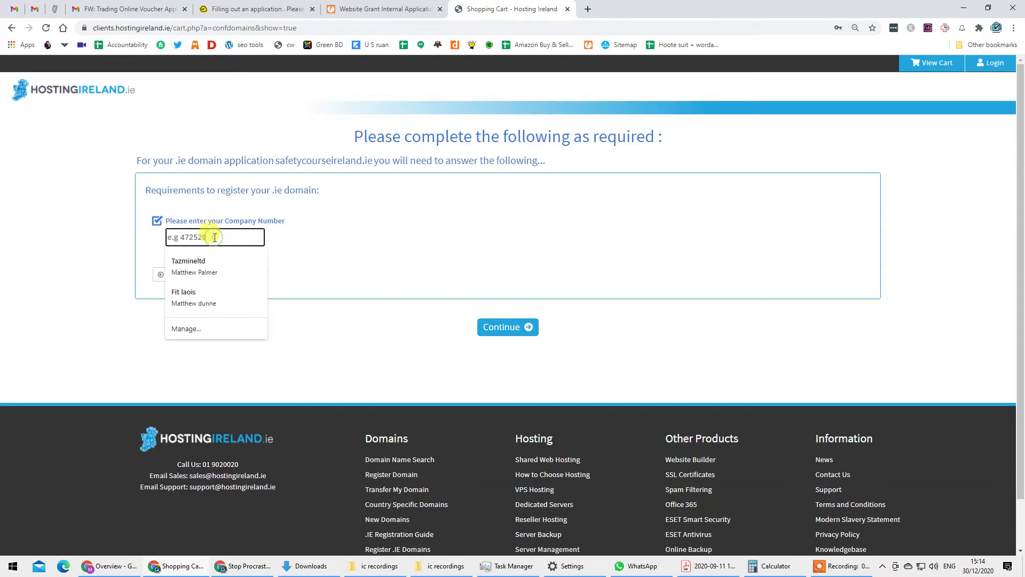
right_click(214, 238)
click(184, 238)
click(142, 243)
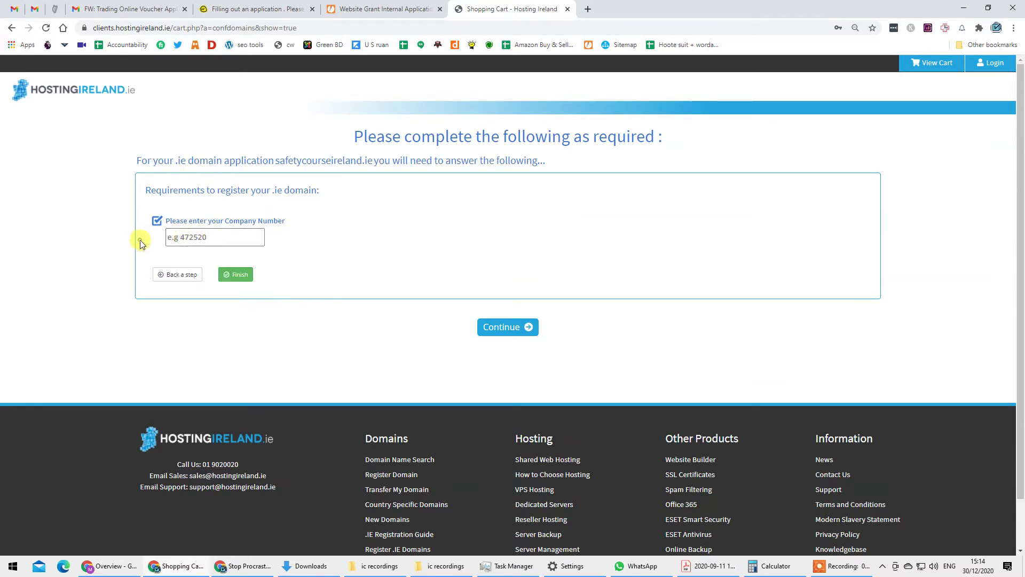
click(235, 237)
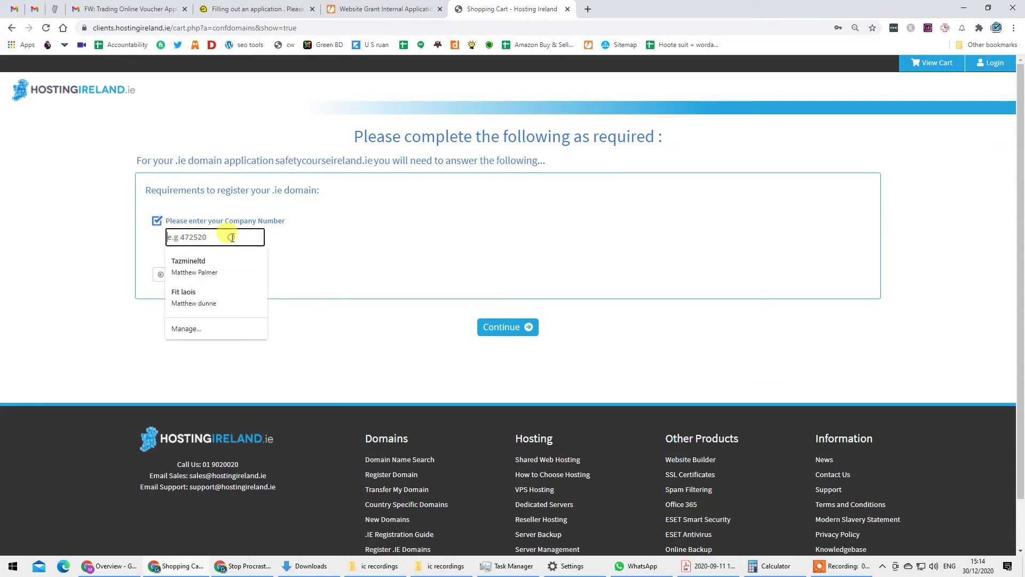
click(588, 9)
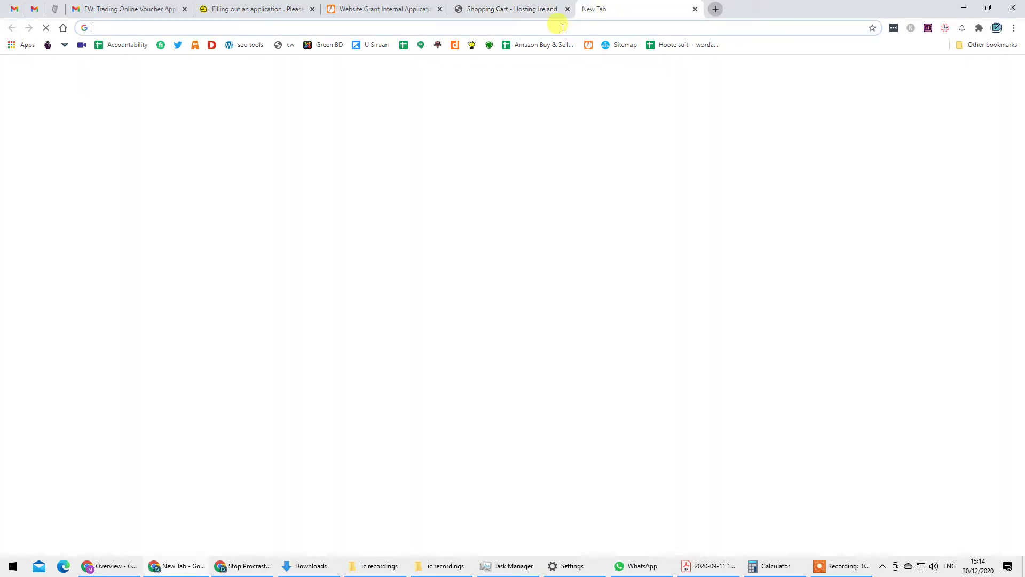
click(695, 9)
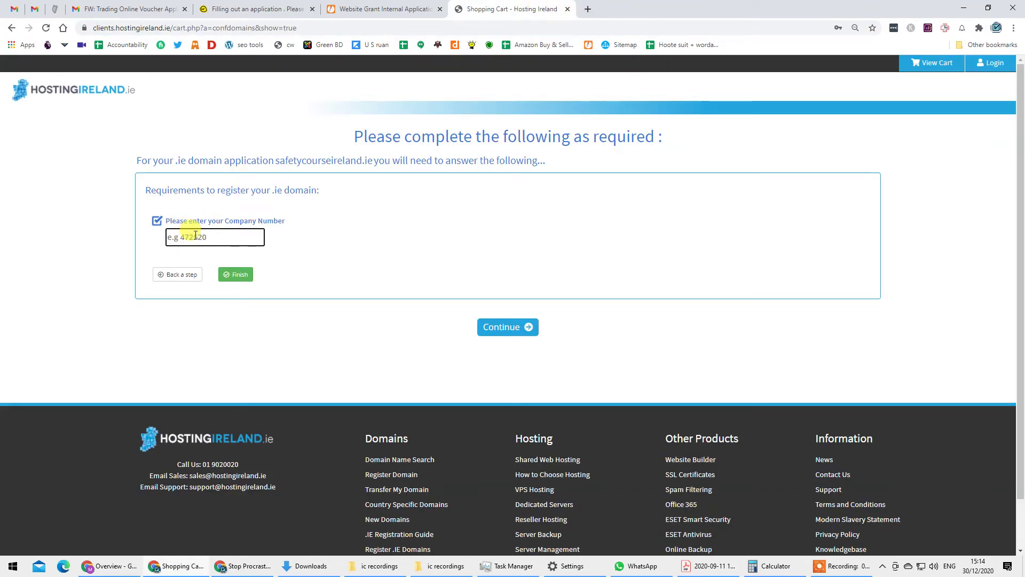
right_click(208, 235)
click(246, 312)
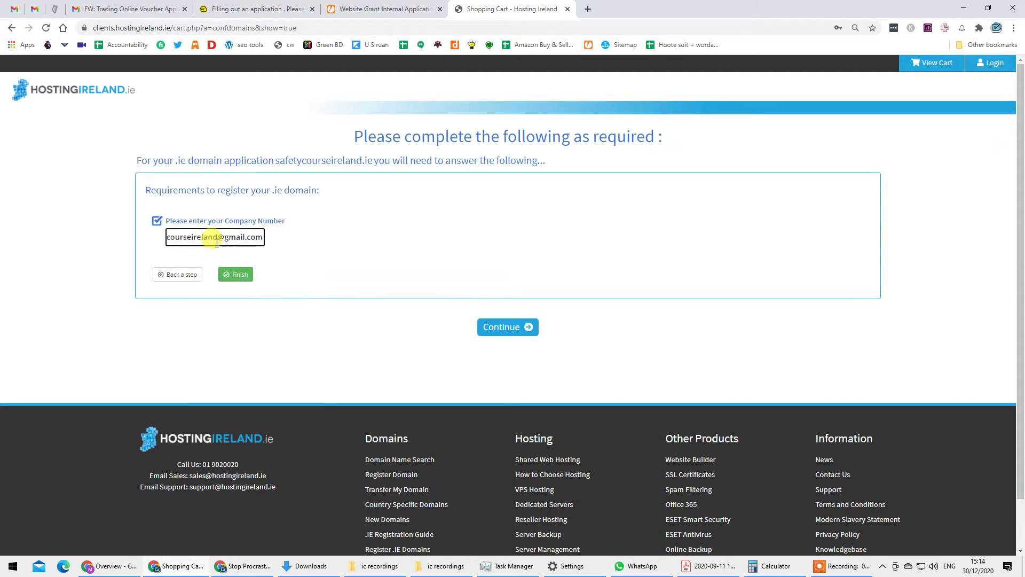
key(ctrl+a)
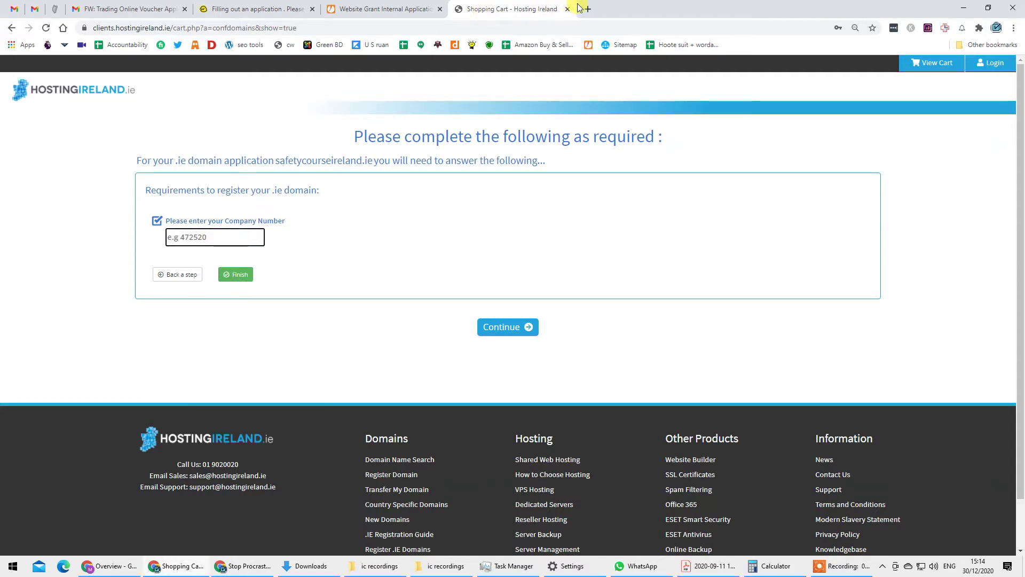
Open the Companies Registration Office website (cro.ie) in a new tab and go to its Search/Purchase Entity Info page.
click(588, 9)
click(442, 28)
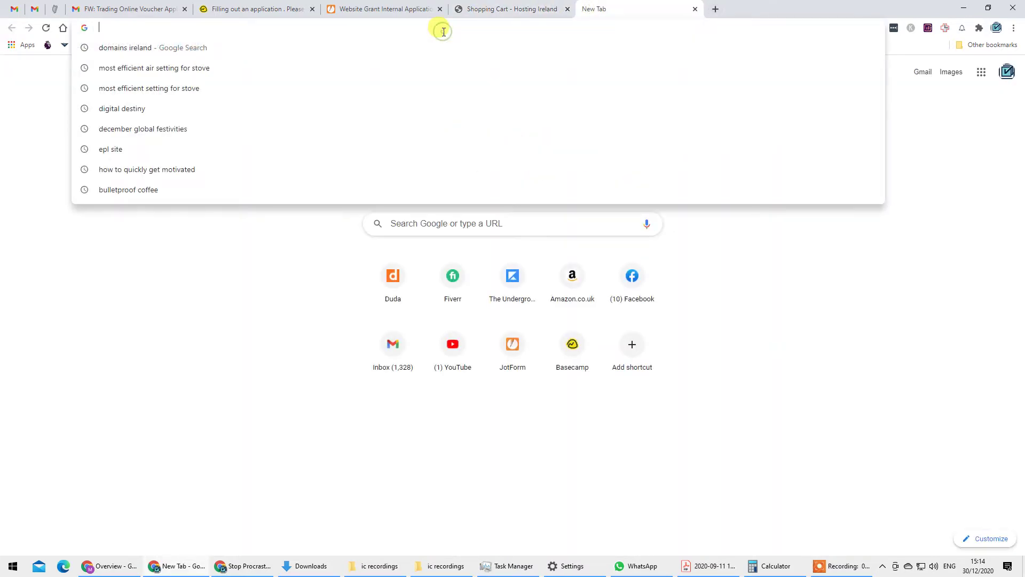
text(cro)
key(Return)
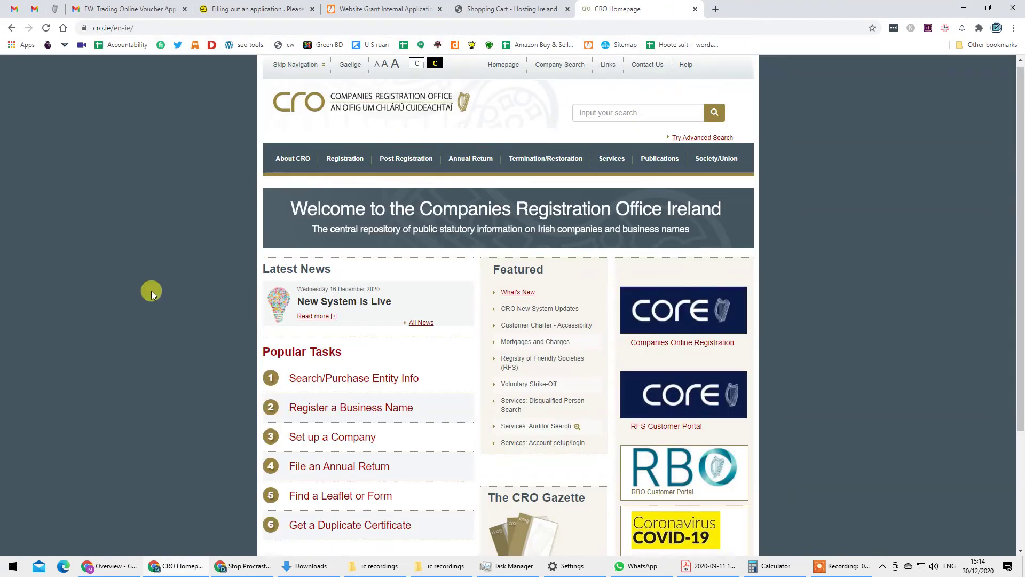
scroll(155, 320, down, 3)
scroll(158, 342, up, 2)
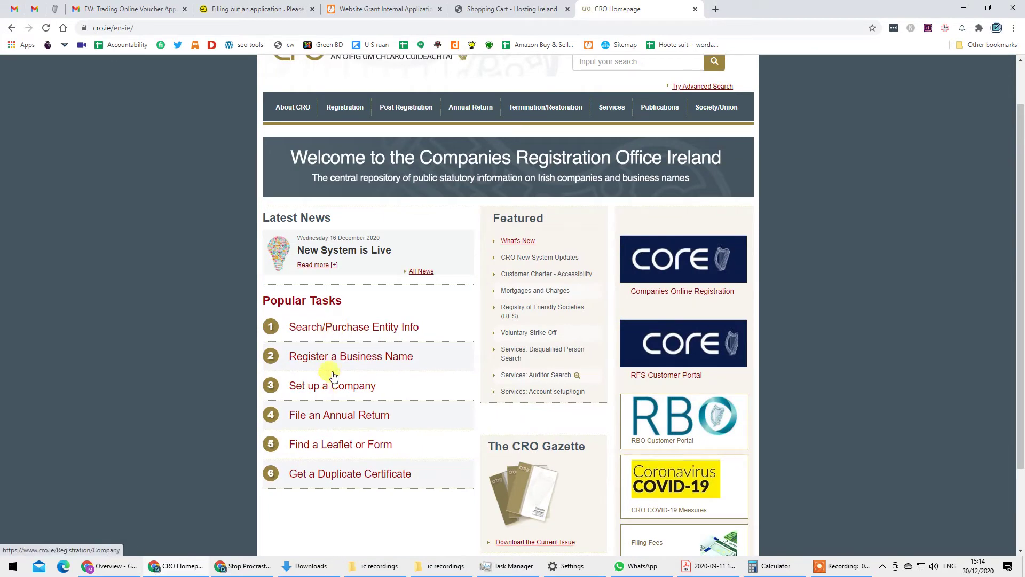
scroll(341, 326, down, 1)
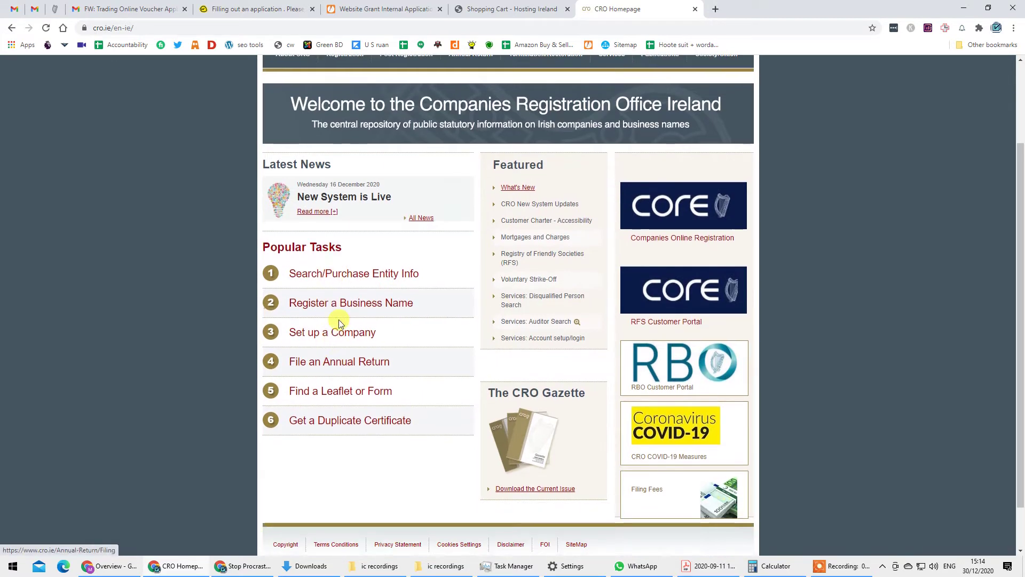
click(342, 273)
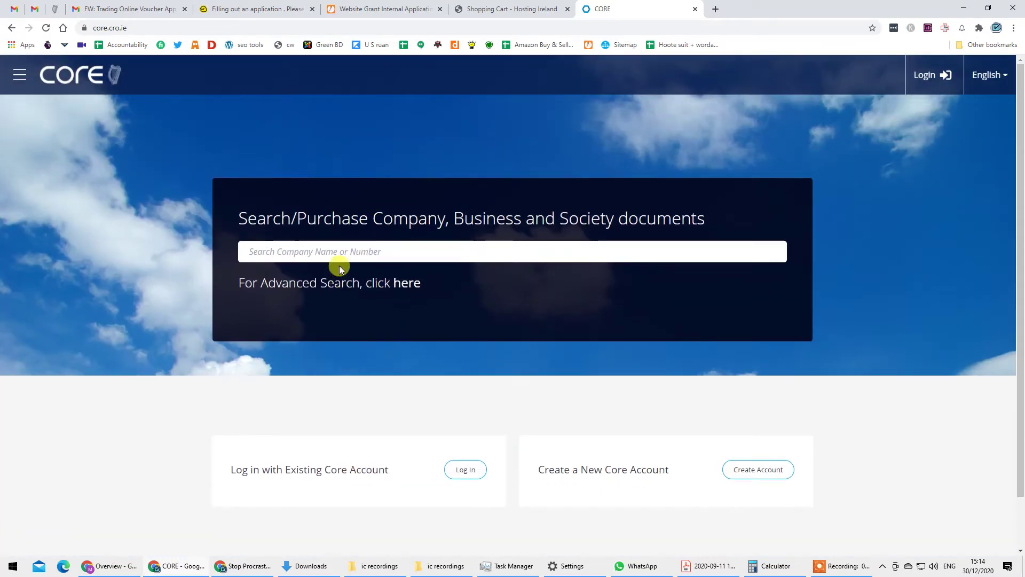
Search the company register for "tazmine limited".
click(335, 252)
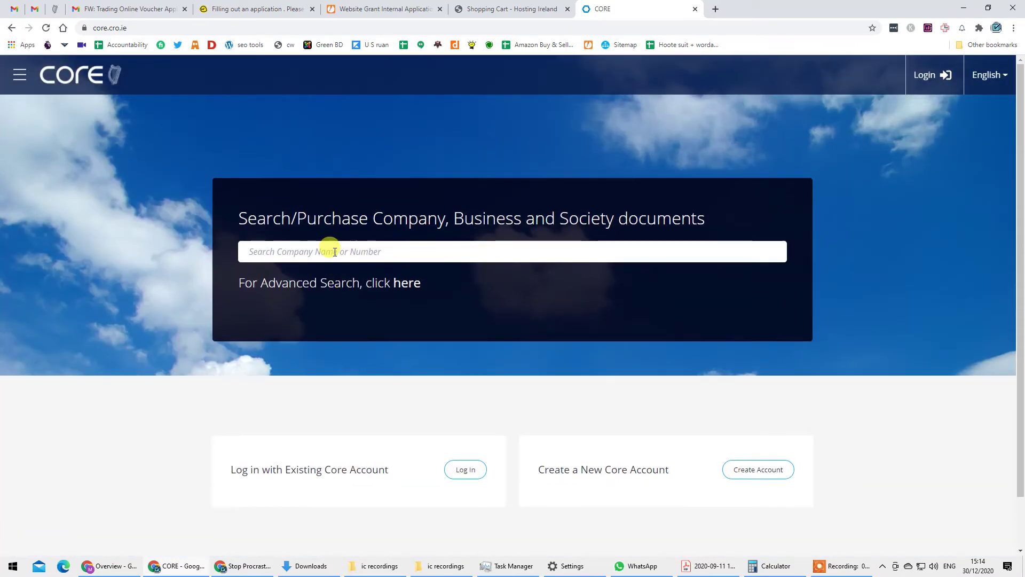
text(ta)
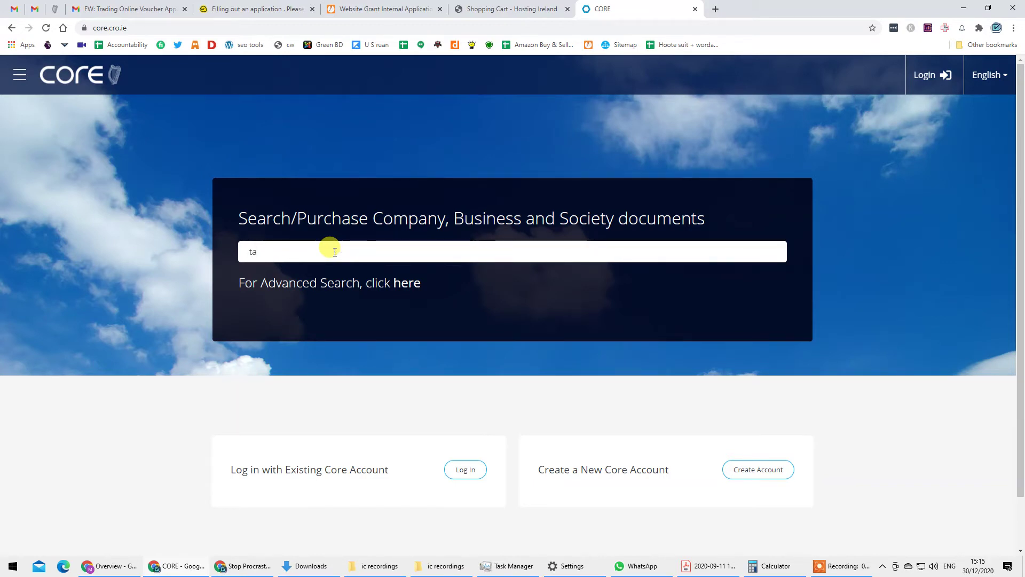
text(zmine limited)
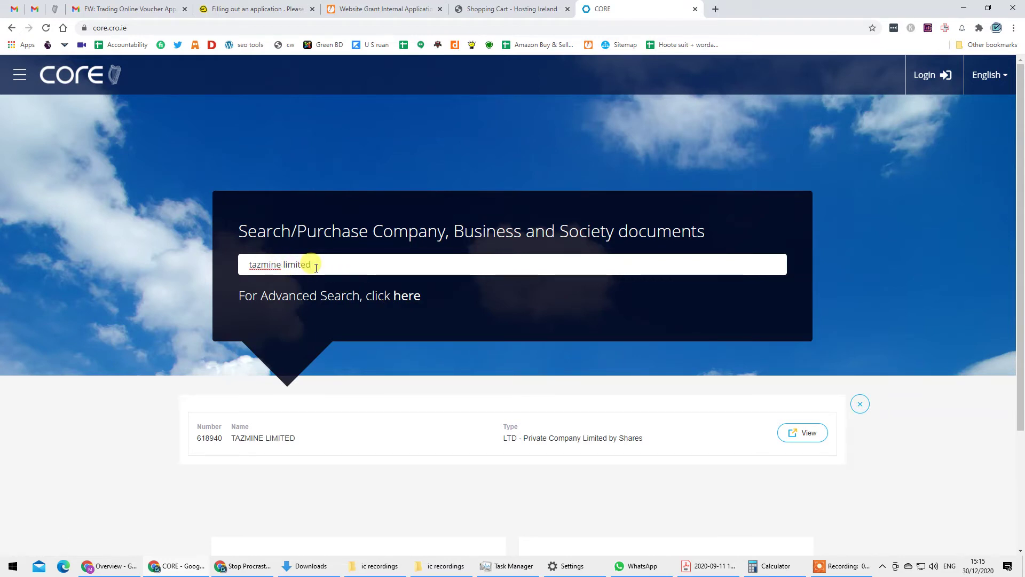
Copy the company number of TAZMINE LIMITED from the register search result.
scroll(316, 267, down, 3)
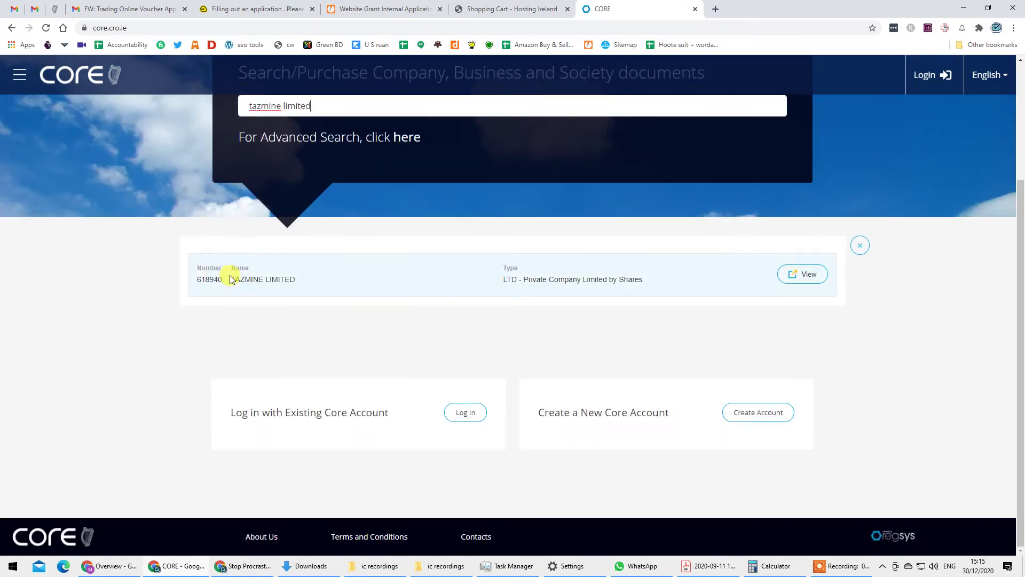
scroll(254, 405, up, 3)
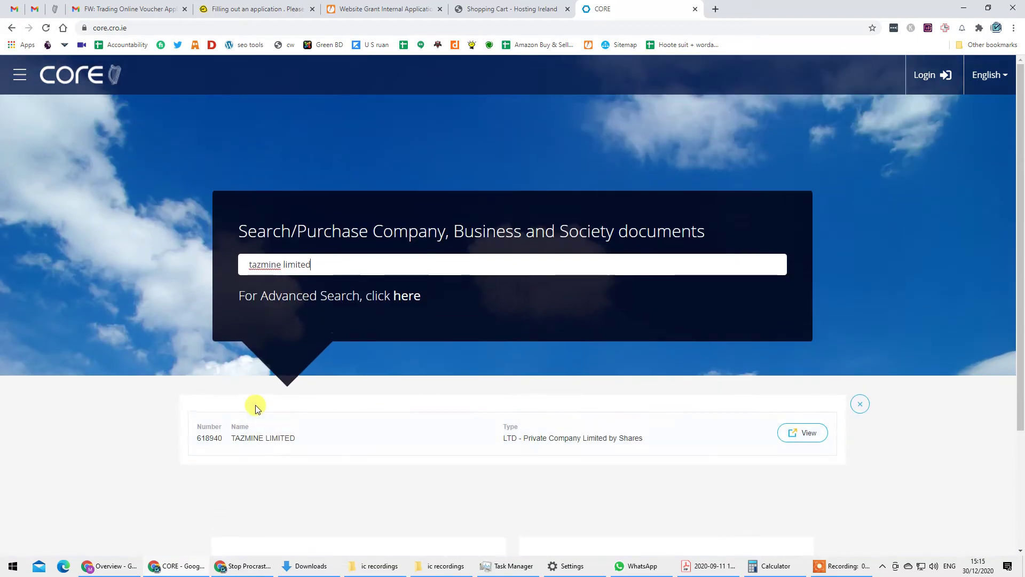
scroll(275, 372, down, 1)
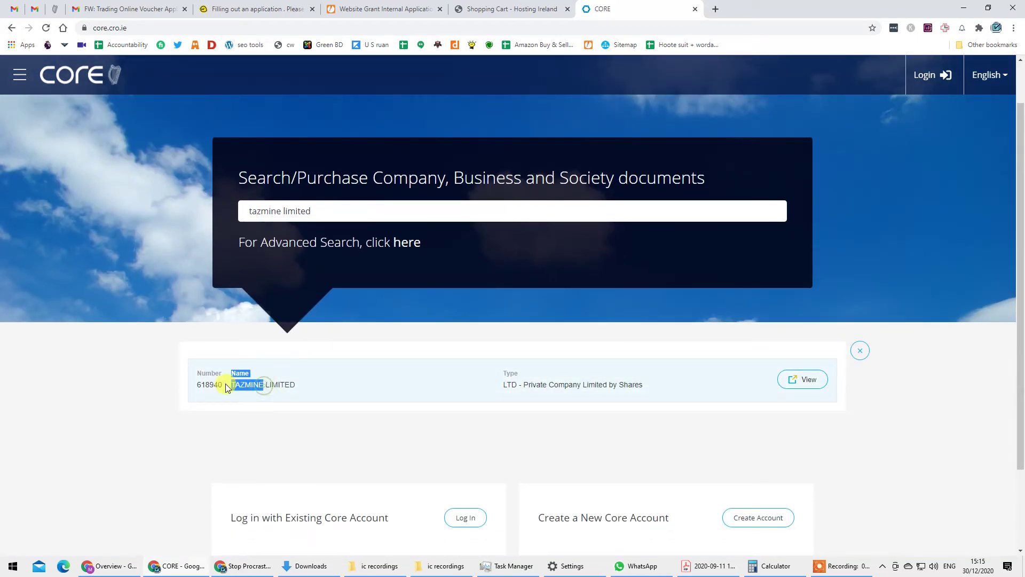
click(299, 385)
drag(216, 384, 198, 385)
right_click(198, 384)
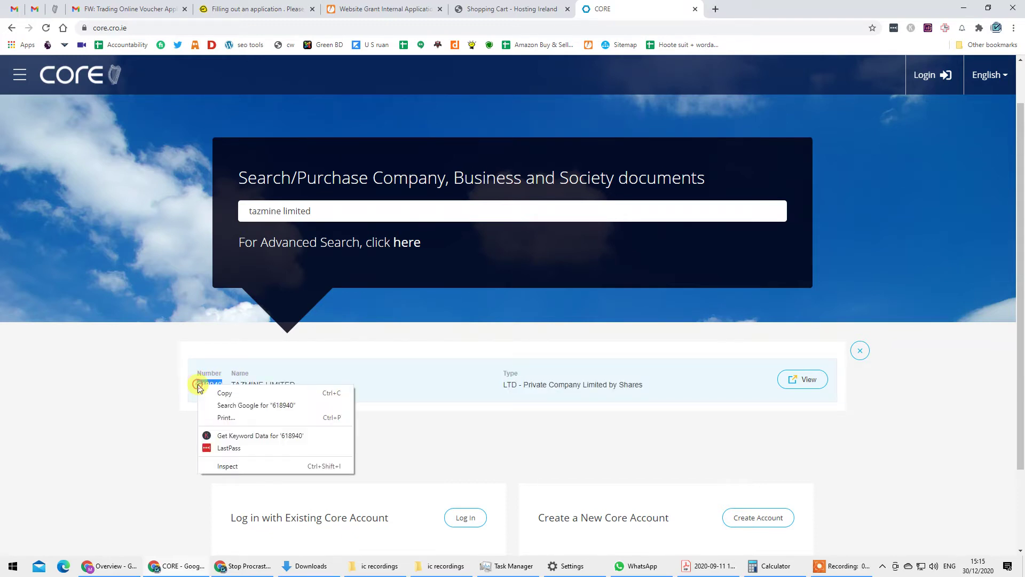
click(230, 393)
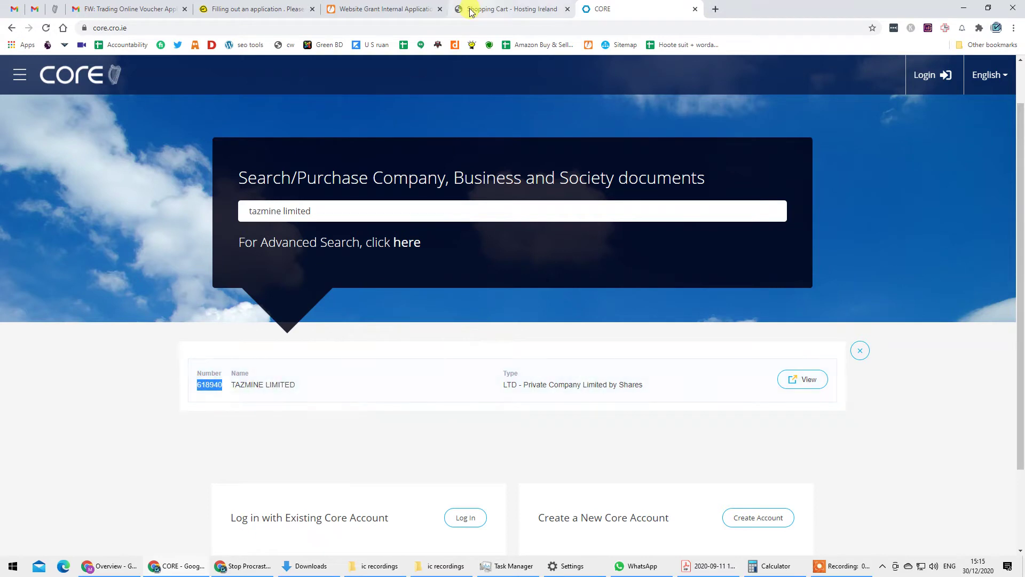
Paste the copied company number into the Hosting Ireland .ie domain requirements, finish the questions and continue to the order review.
click(569, 4)
click(215, 237)
right_click(217, 237)
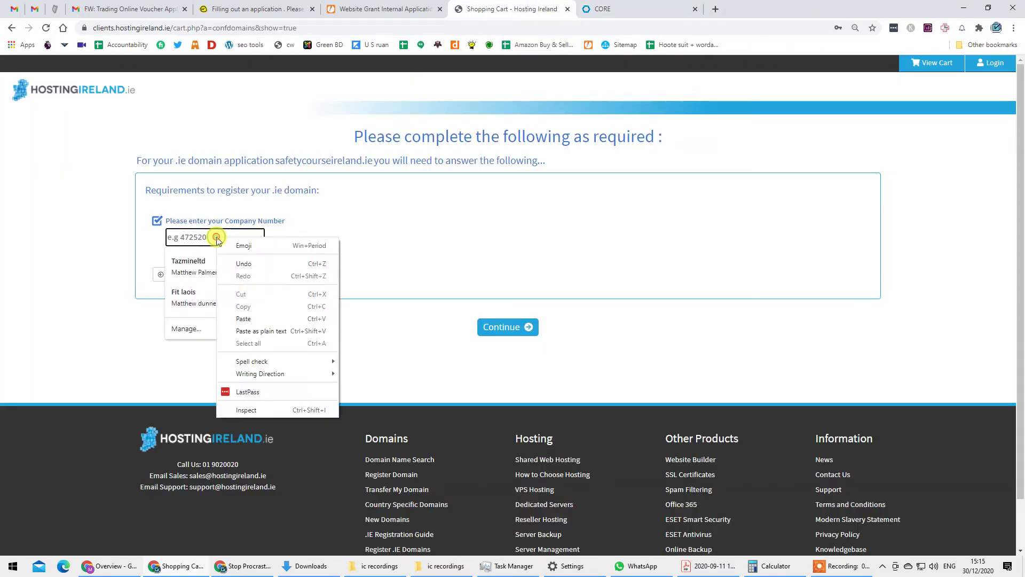
click(243, 319)
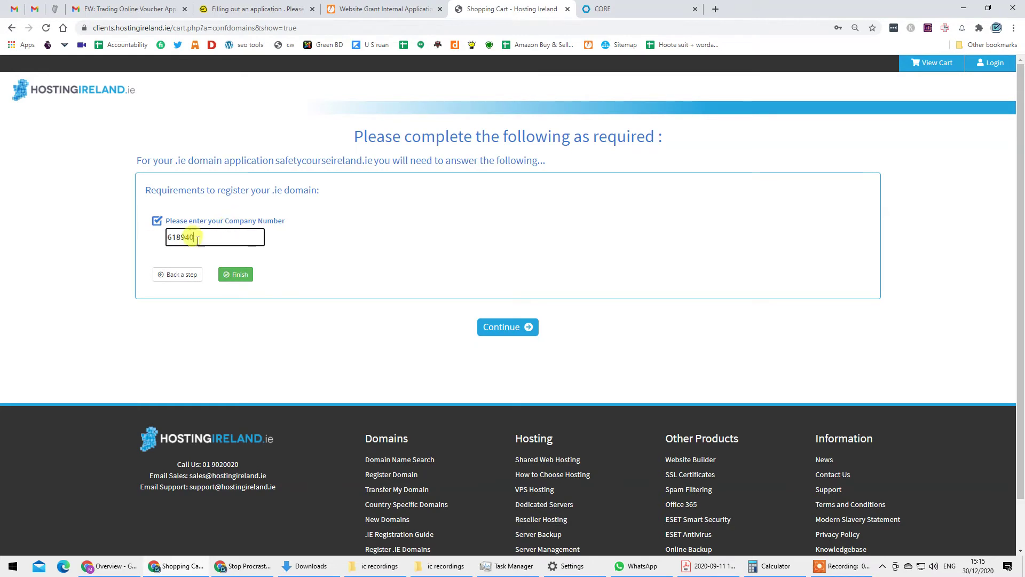
click(235, 274)
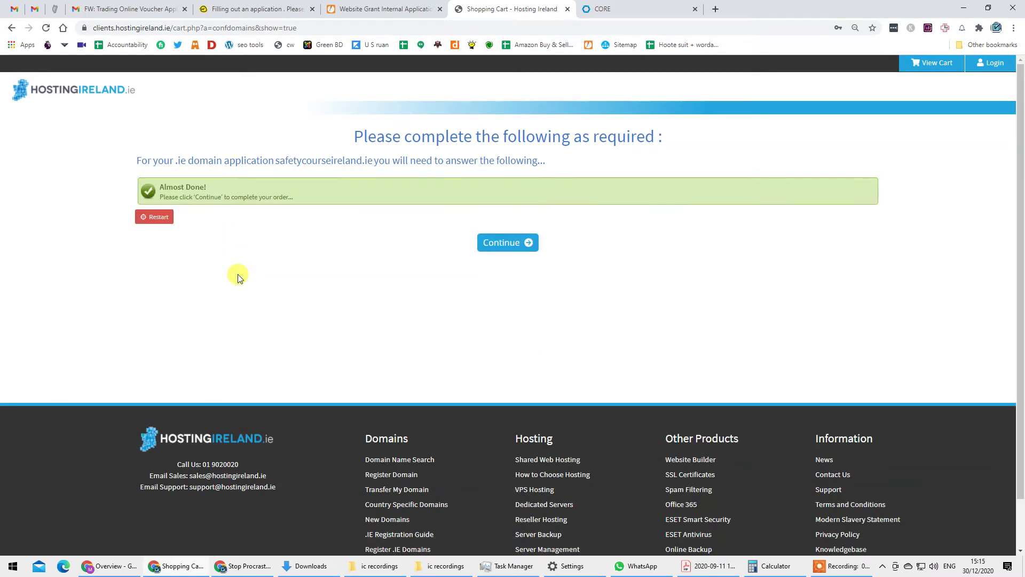
click(505, 243)
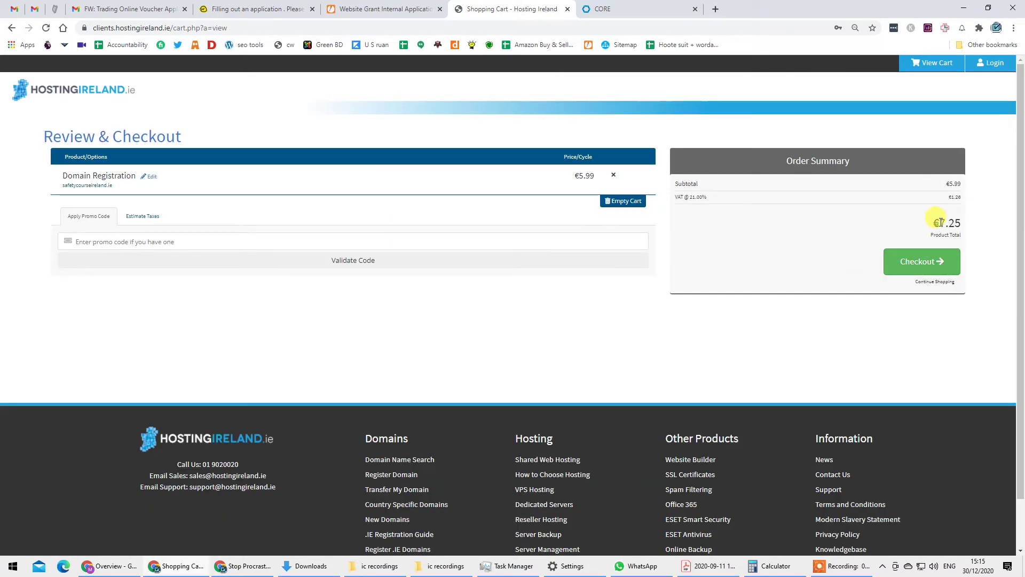
Check the subtotal and product total of the safetycourseireland.ie order, and proceed to the checkout's customer sign-in page.
drag(939, 224, 963, 225)
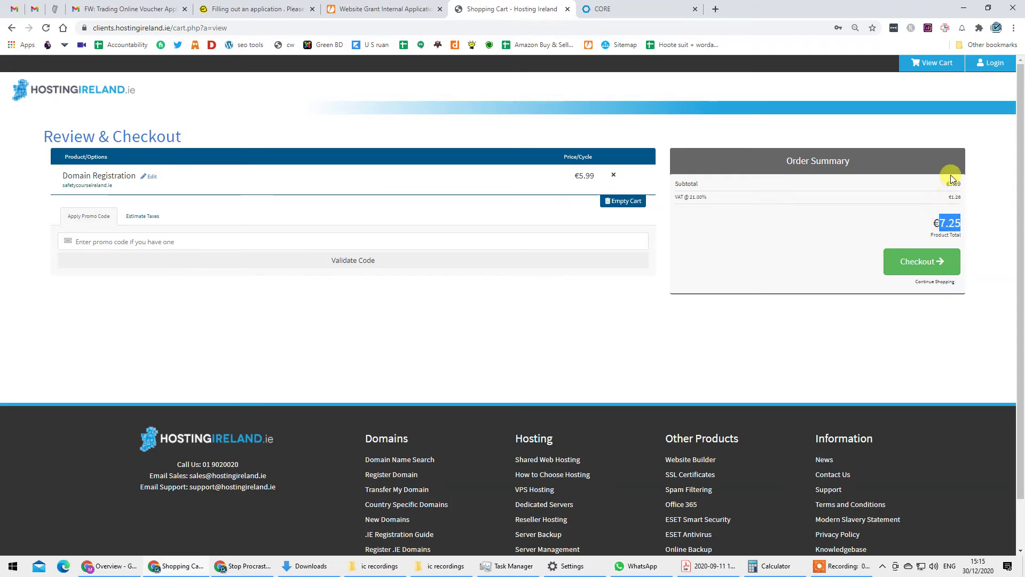
click(919, 189)
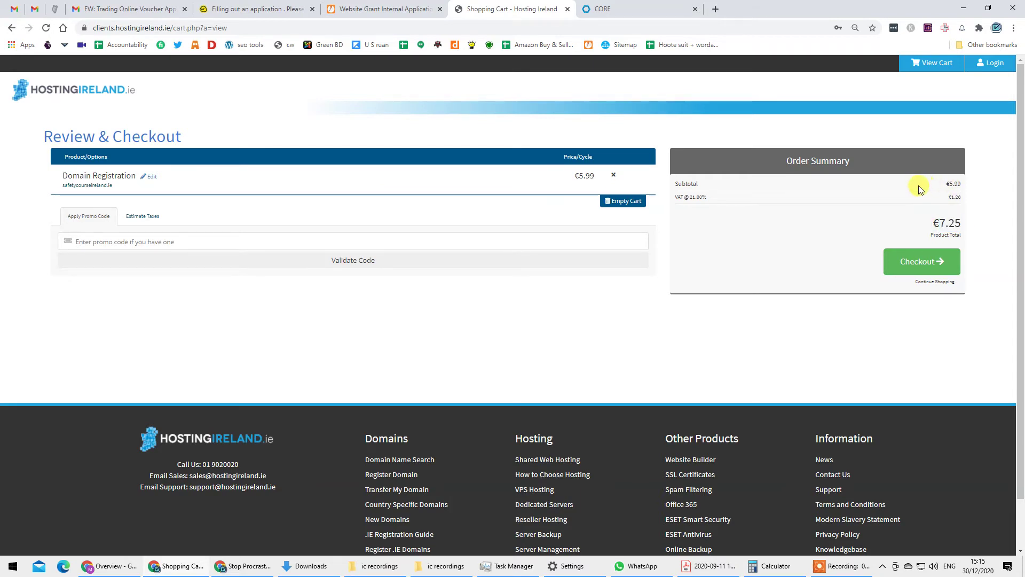
drag(932, 223, 961, 221)
drag(935, 183, 957, 183)
click(932, 220)
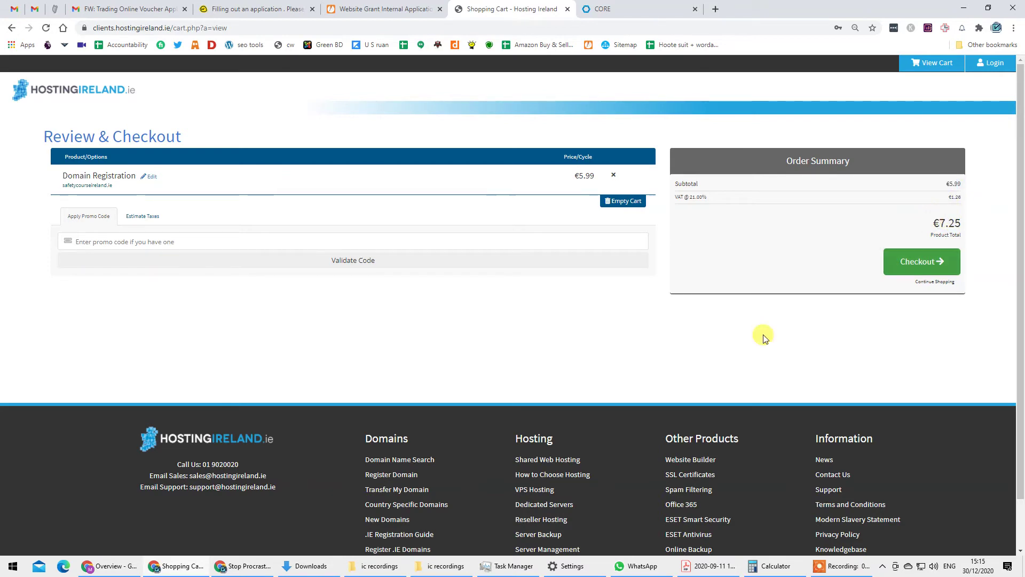
scroll(728, 398, down, 1)
scroll(761, 427, up, 1)
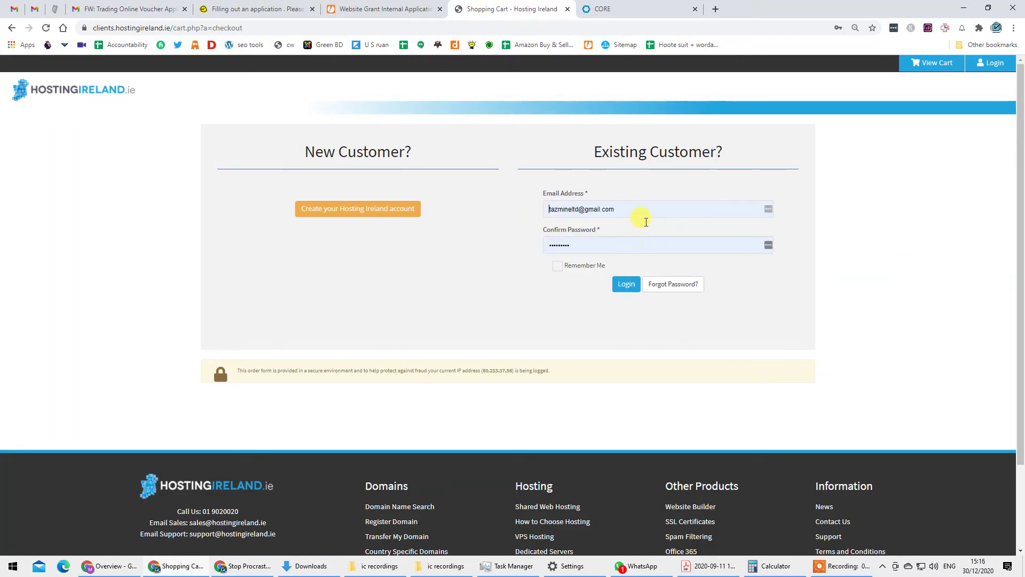
click(641, 206)
click(324, 222)
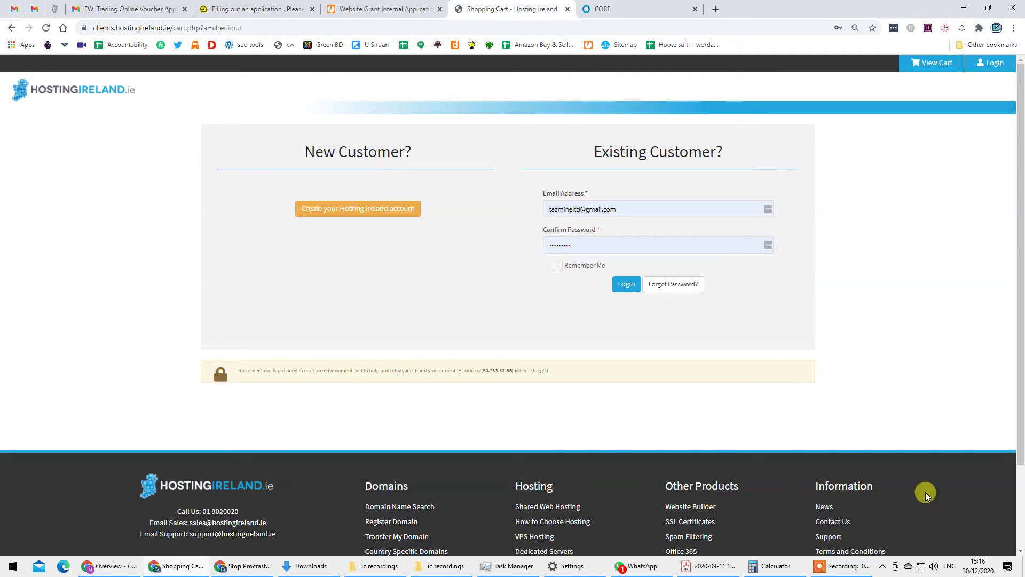
click(843, 567)
click(678, 550)
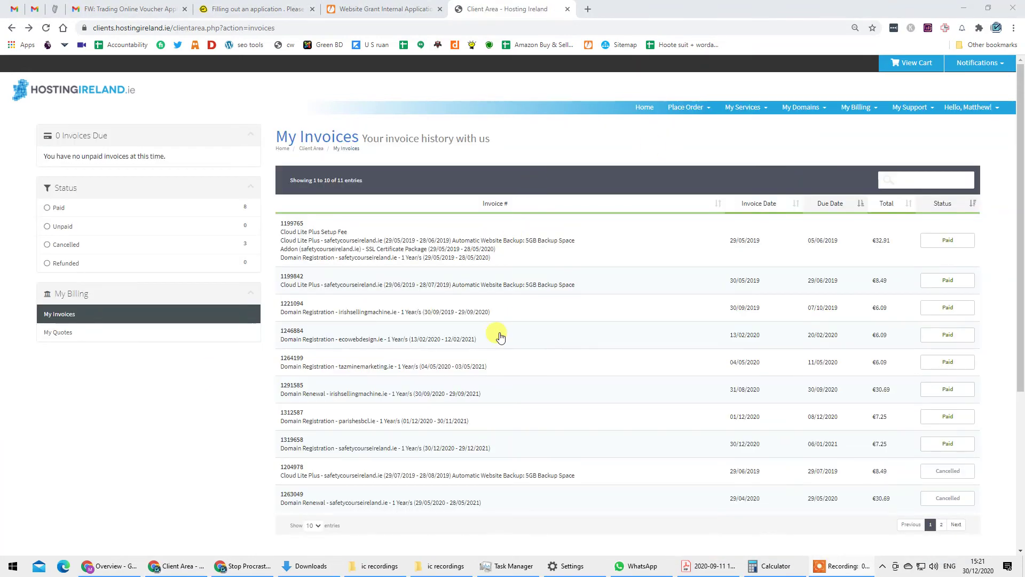
Look over the invoice history on the My Invoices page.
scroll(494, 335, down, 3)
scroll(496, 335, up, 5)
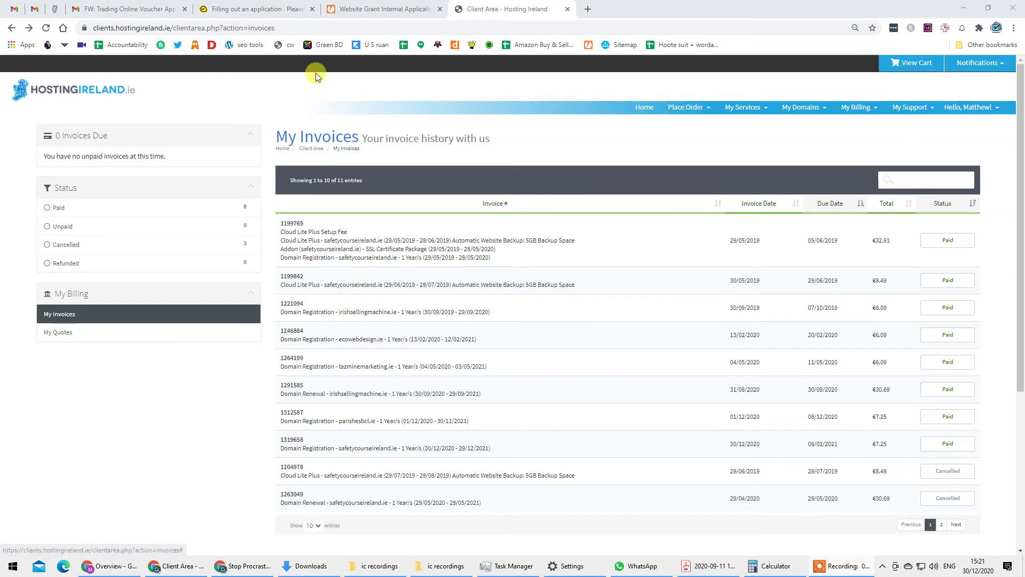
scroll(684, 191, down, 2)
scroll(625, 307, up, 2)
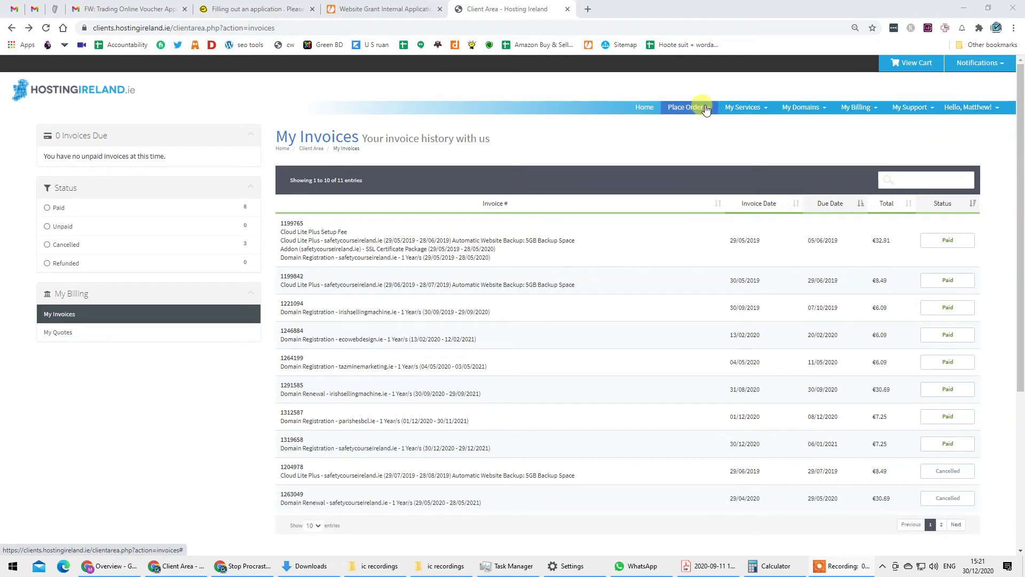
Browse the client area's domain, billing, support and account options, and open Contacts/Sub-Accounts.
click(741, 108)
click(801, 110)
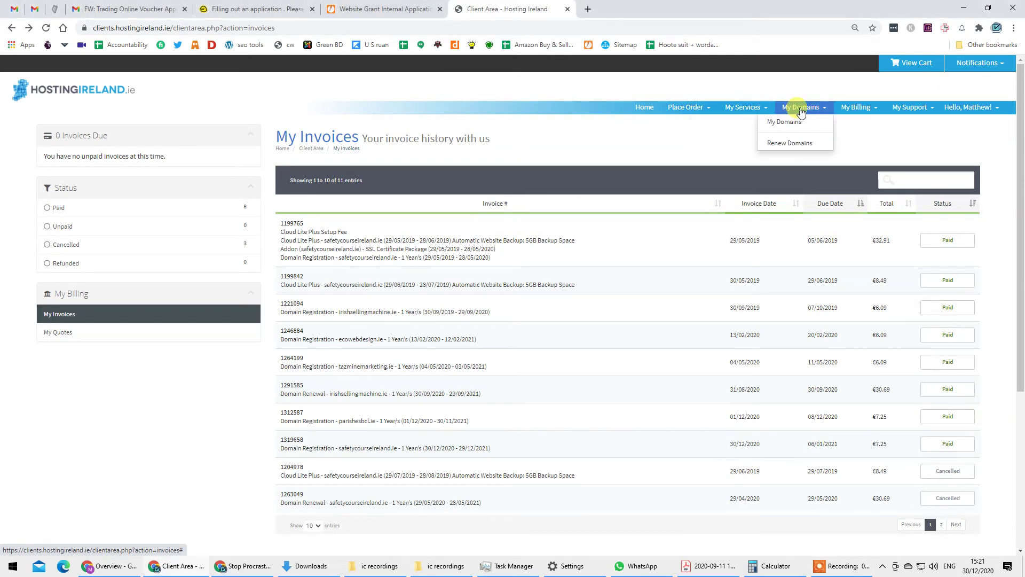
click(856, 108)
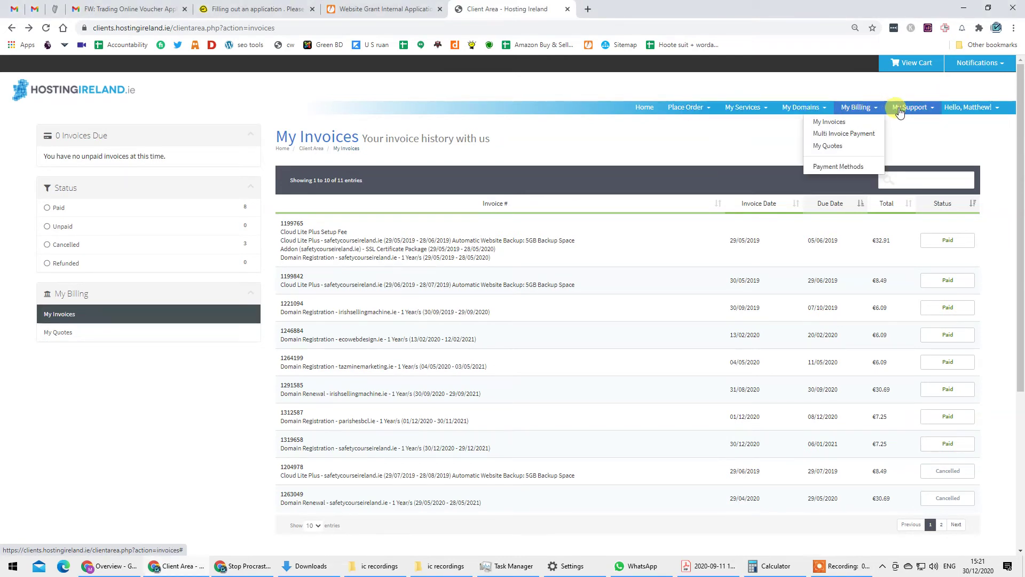
click(901, 109)
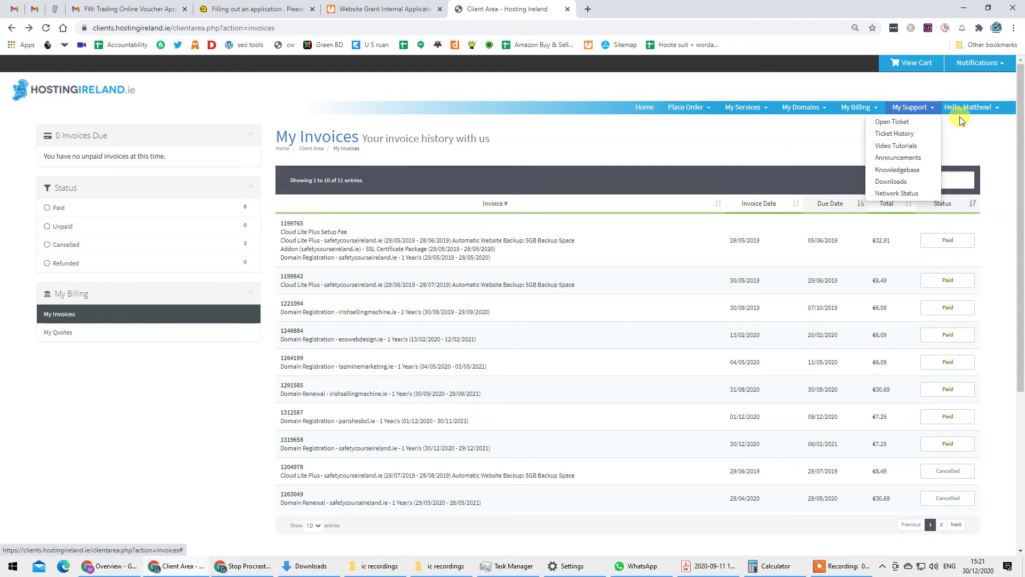
click(972, 109)
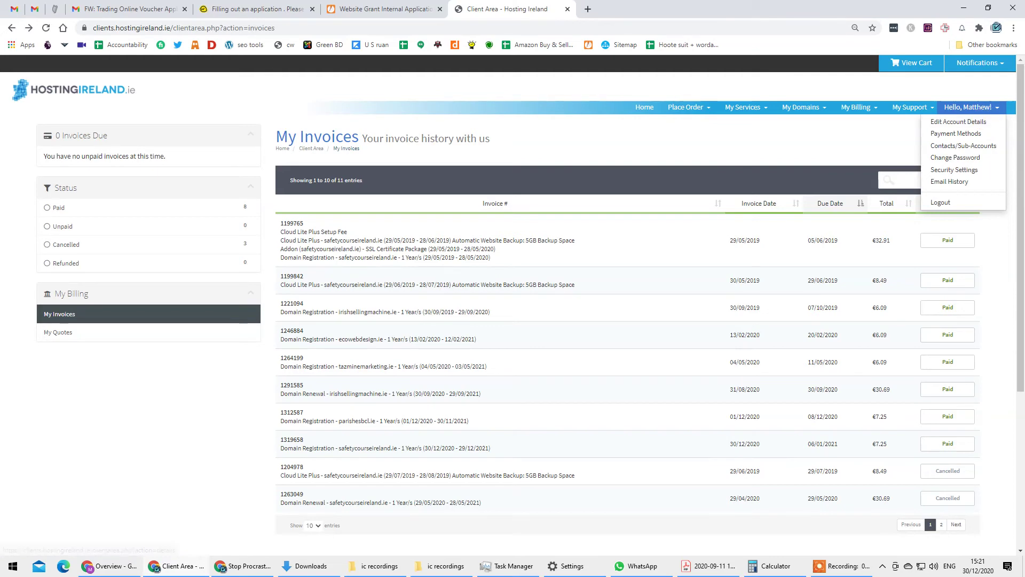
click(947, 148)
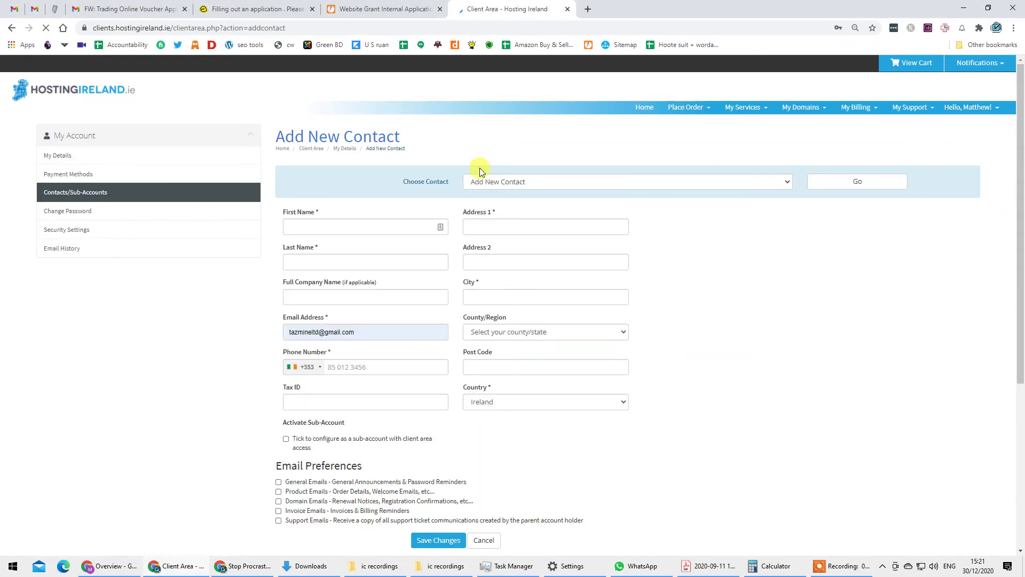
Examine the Add New Contact form, including the contact selector, county/region list, sub-account option and email preferences.
click(537, 185)
click(538, 184)
scroll(289, 393, down, 3)
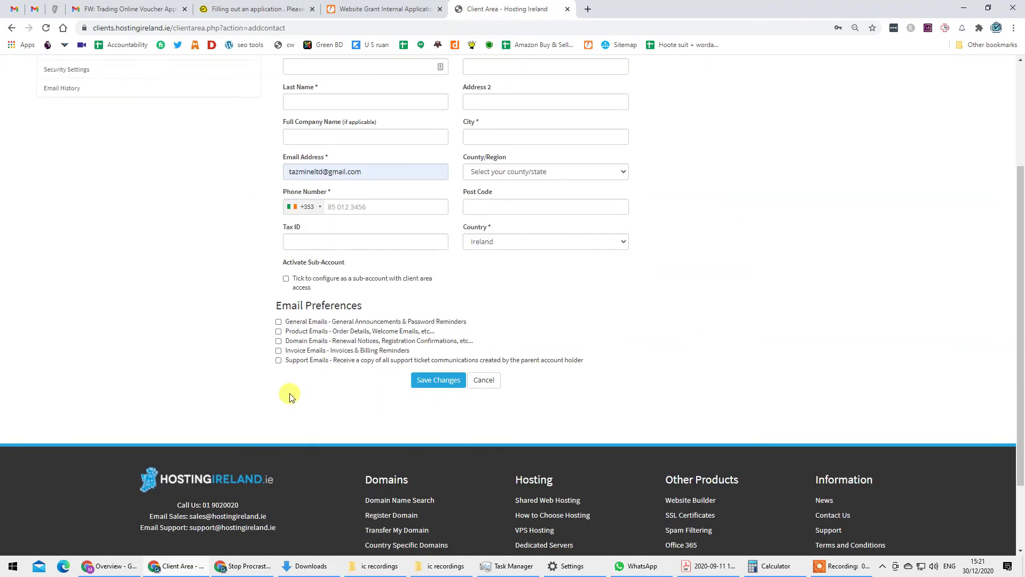
scroll(288, 358, up, 3)
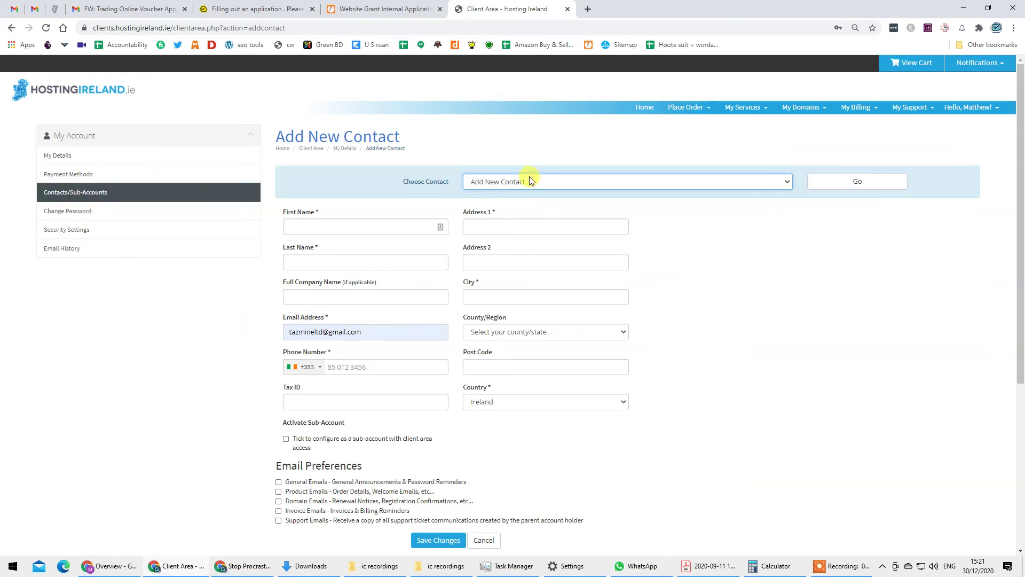
scroll(265, 380, down, 2)
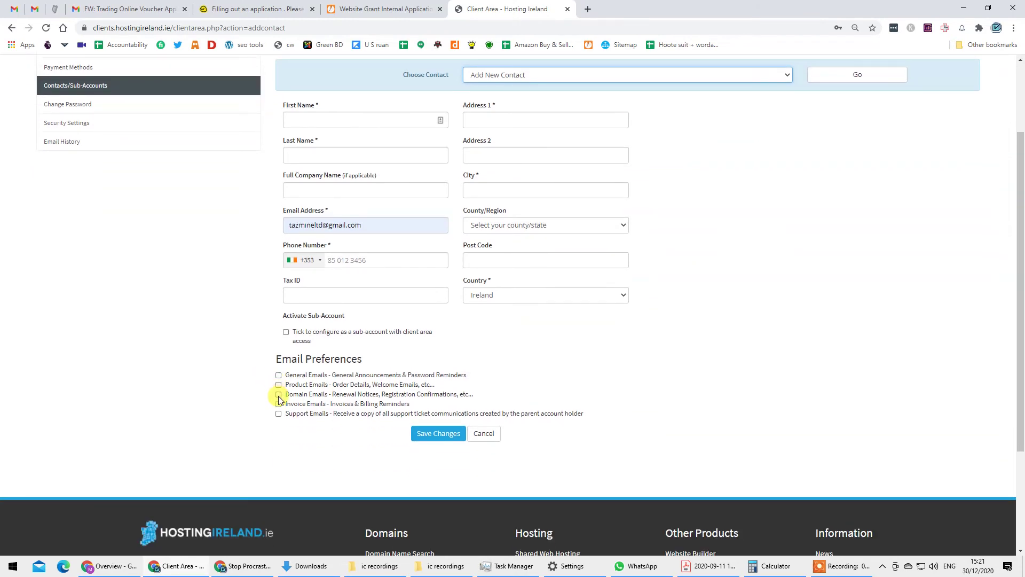
scroll(283, 370, up, 1)
scroll(283, 369, up, 1)
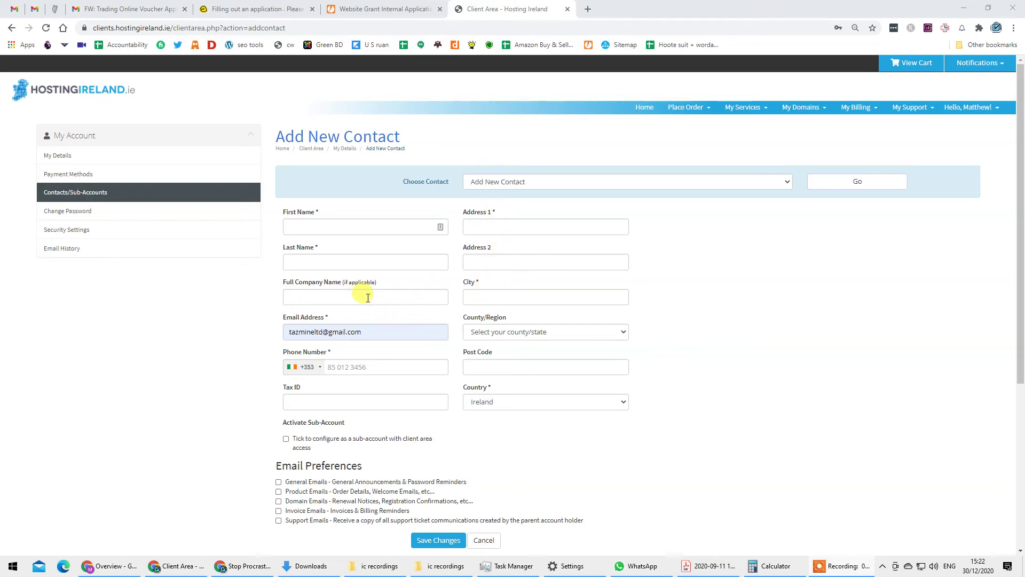
click(509, 335)
click(710, 348)
scroll(258, 345, down, 2)
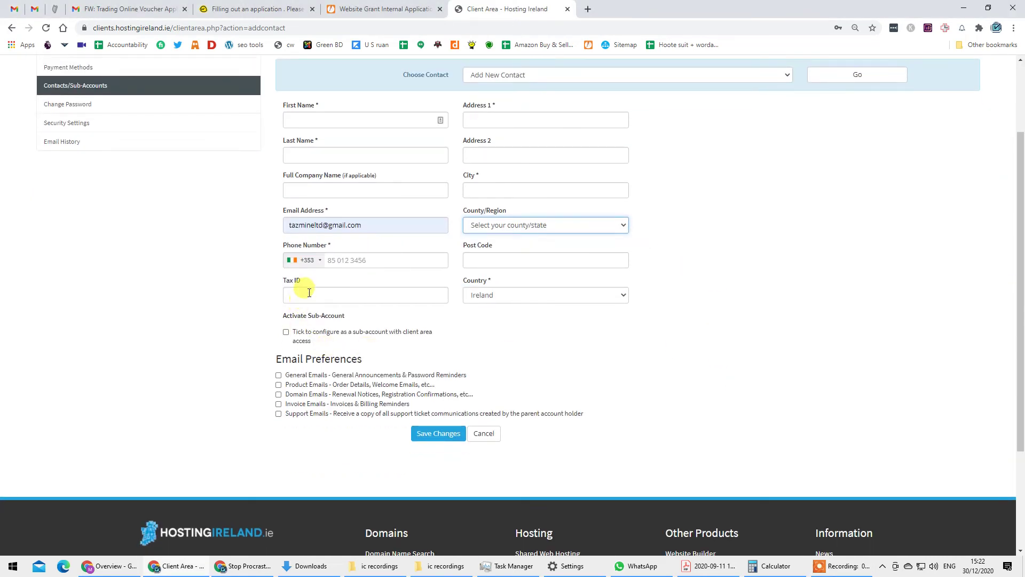
scroll(635, 367, up, 2)
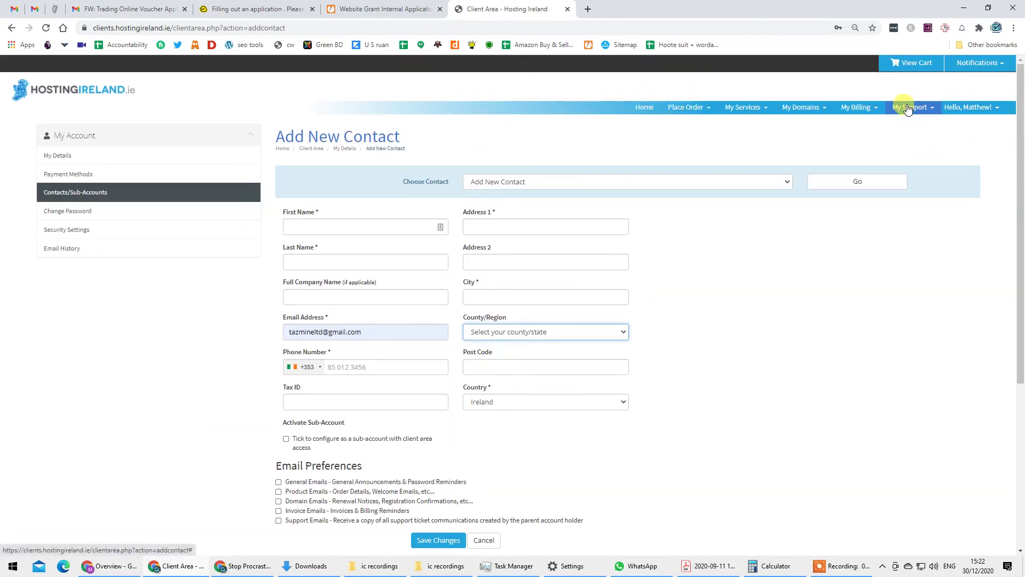
Open the list of owned domains and view the management page of the expired safetycourseireland.ie registration.
click(853, 110)
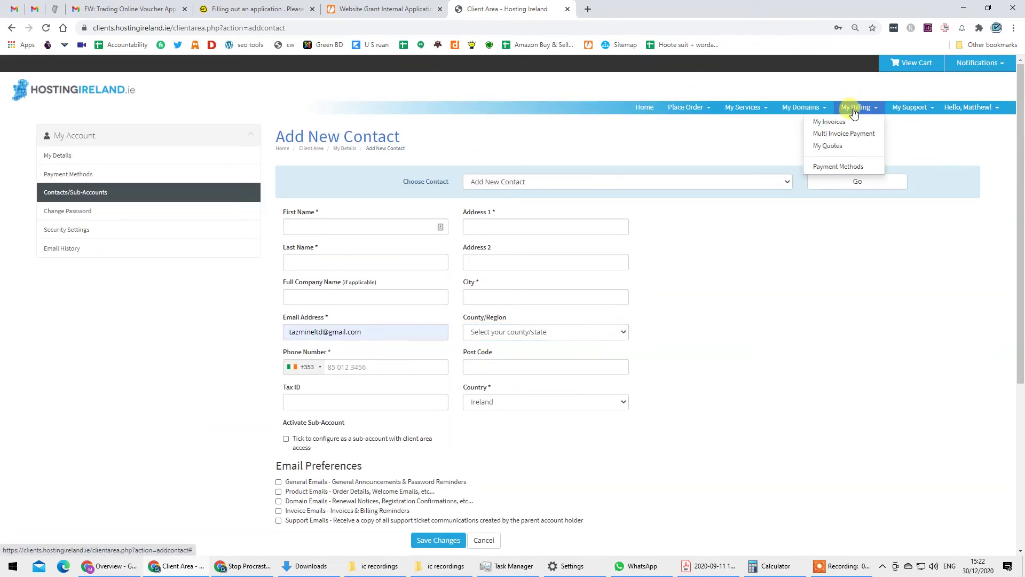
click(817, 108)
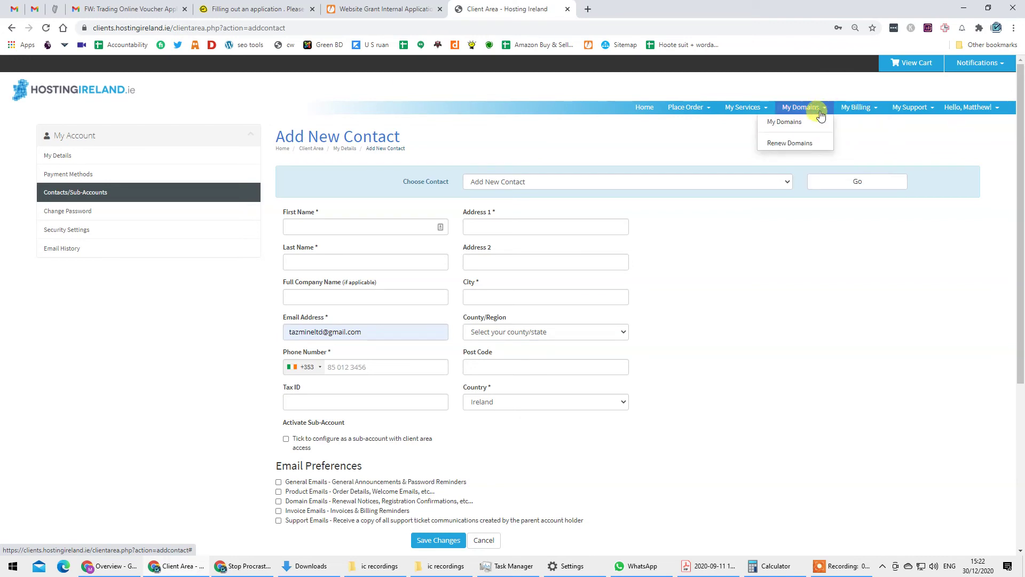
click(794, 123)
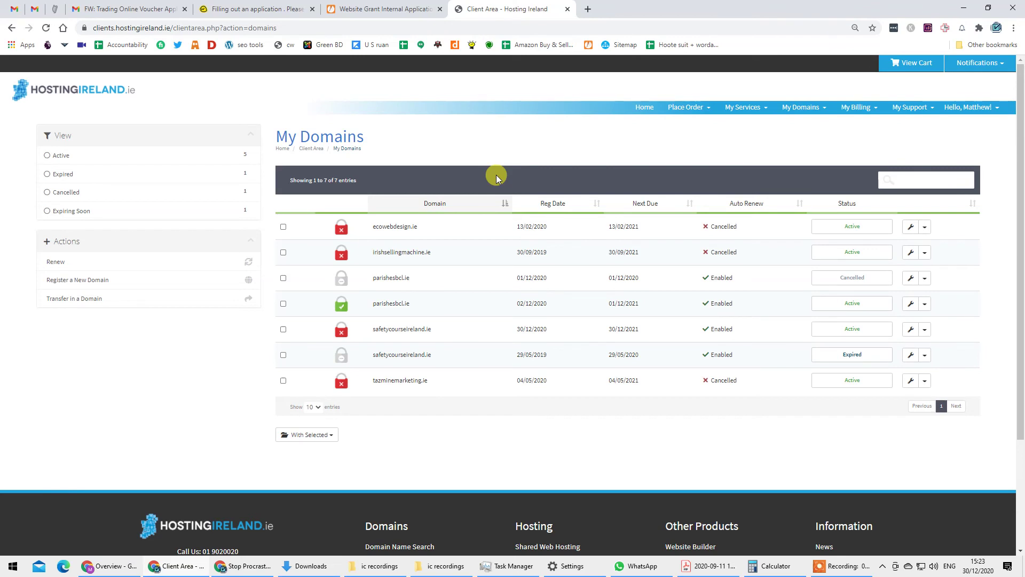
click(924, 356)
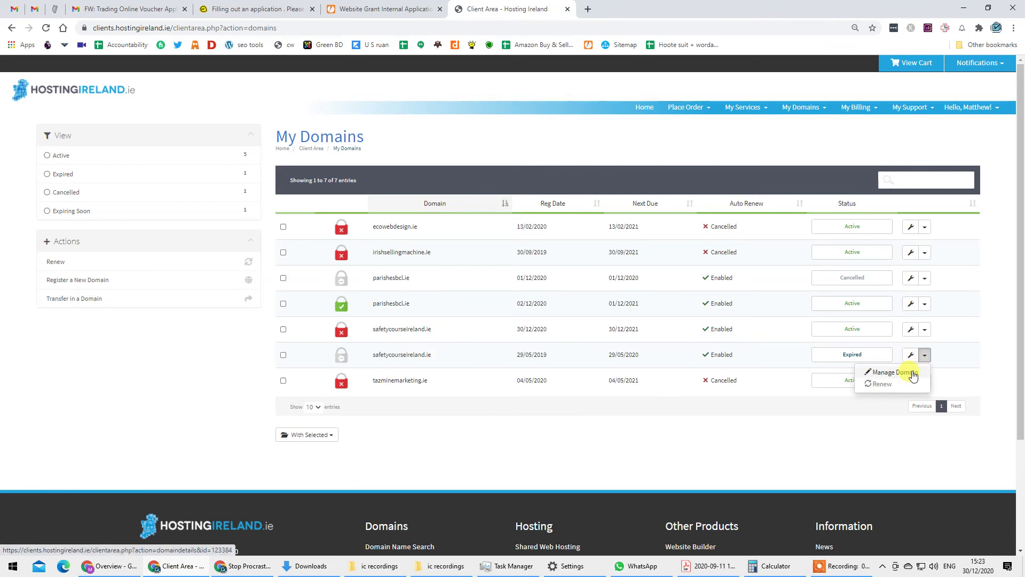
click(895, 372)
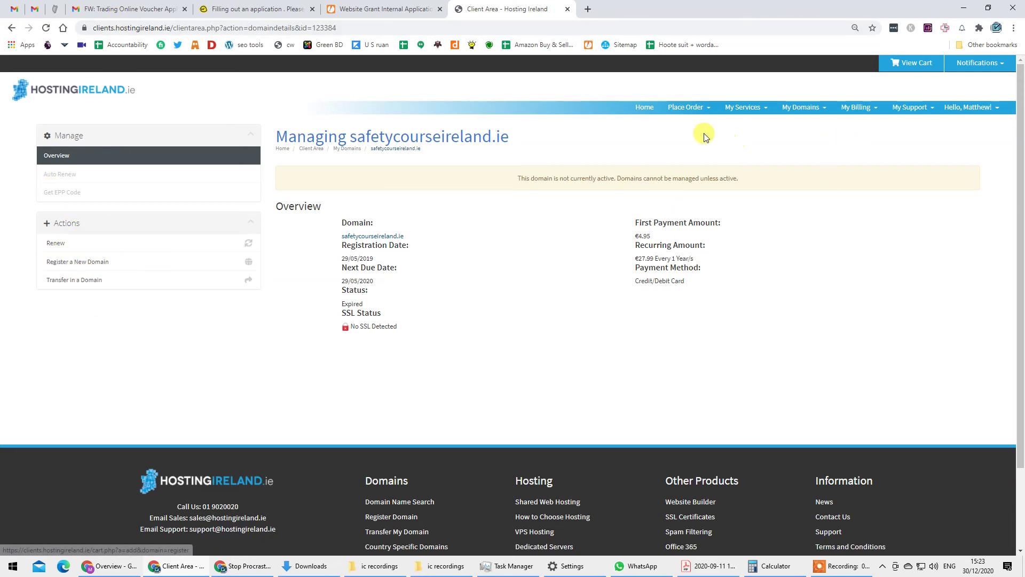
Return to the client area home and open the Add New Contact form under Contacts/Sub-Accounts, checking its contact selector.
click(648, 113)
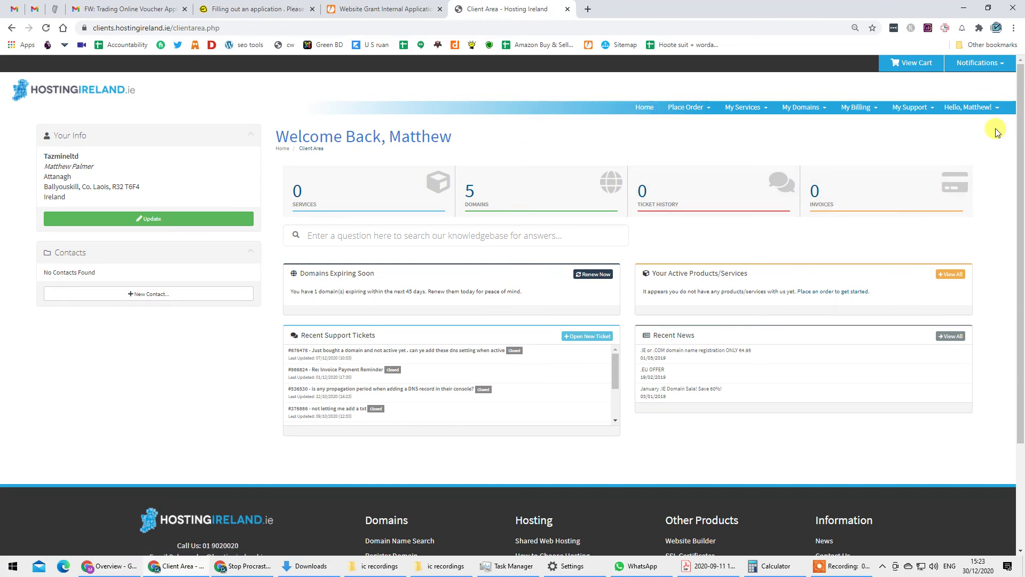
click(964, 107)
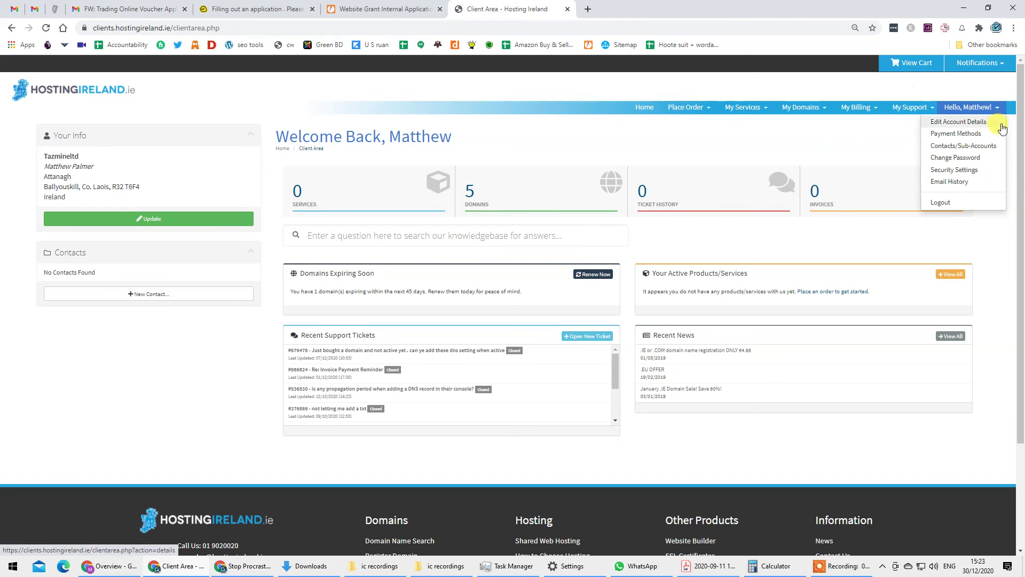
click(972, 147)
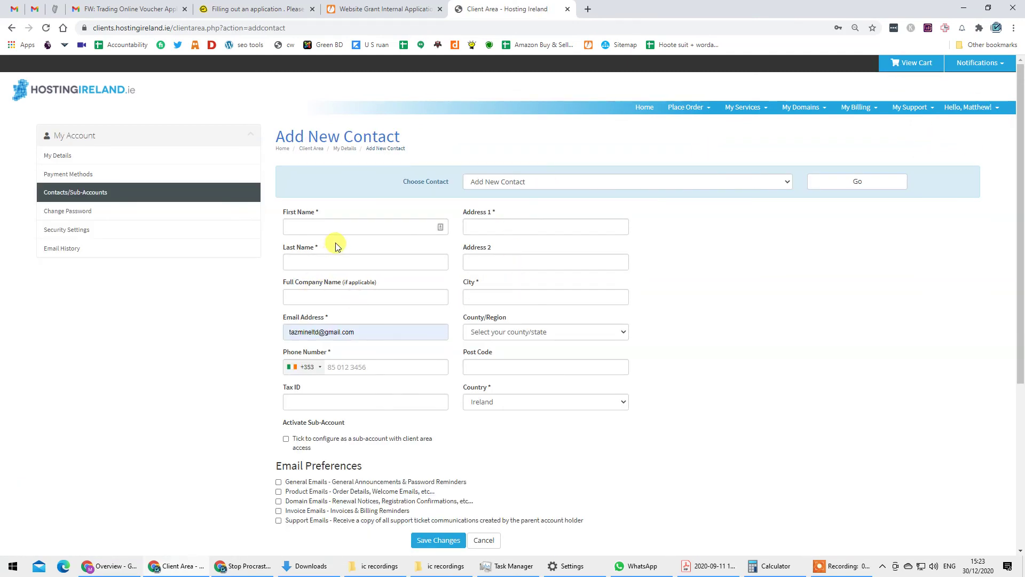
click(475, 183)
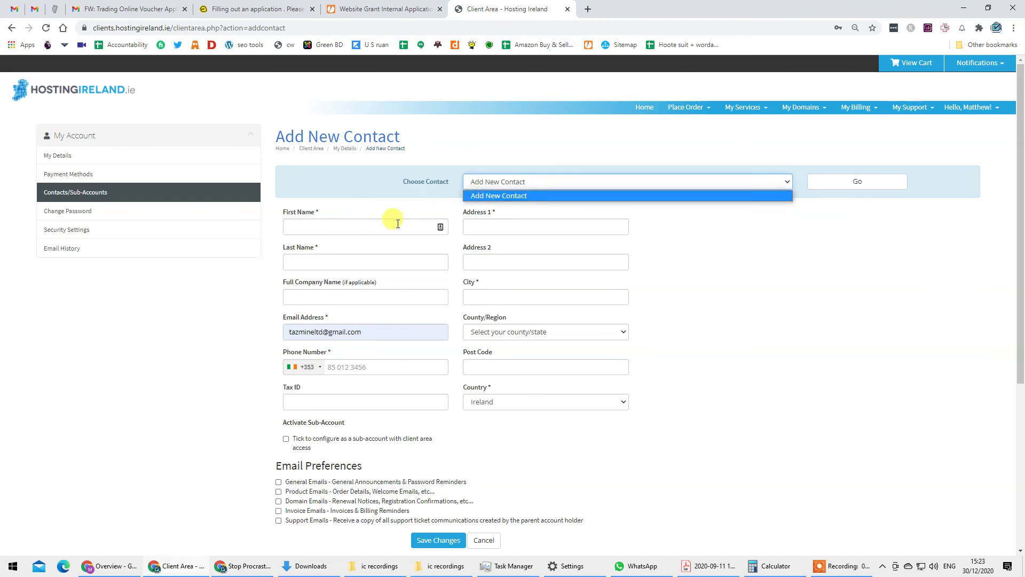
Autofill the new contact's name, Tazmineltd company, email, phone and address from a saved browser entry, save the contact and review its details.
click(396, 226)
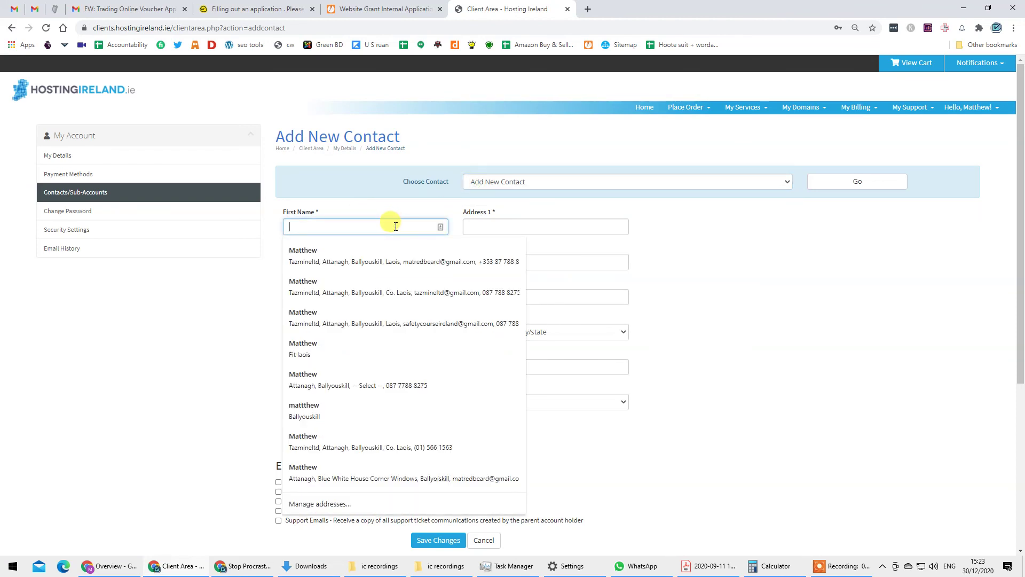
click(382, 258)
scroll(734, 343, down, 1)
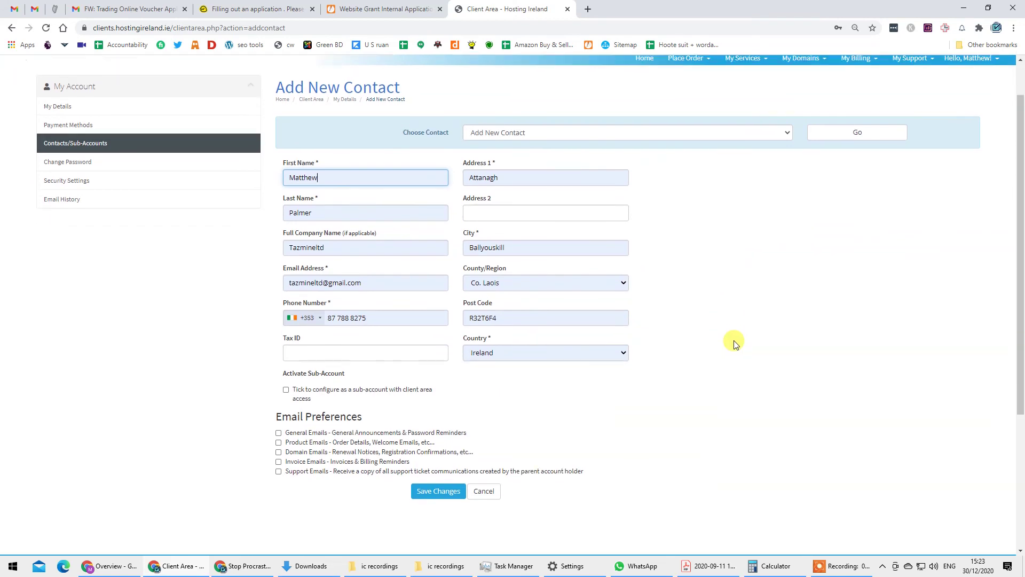
scroll(735, 343, down, 1)
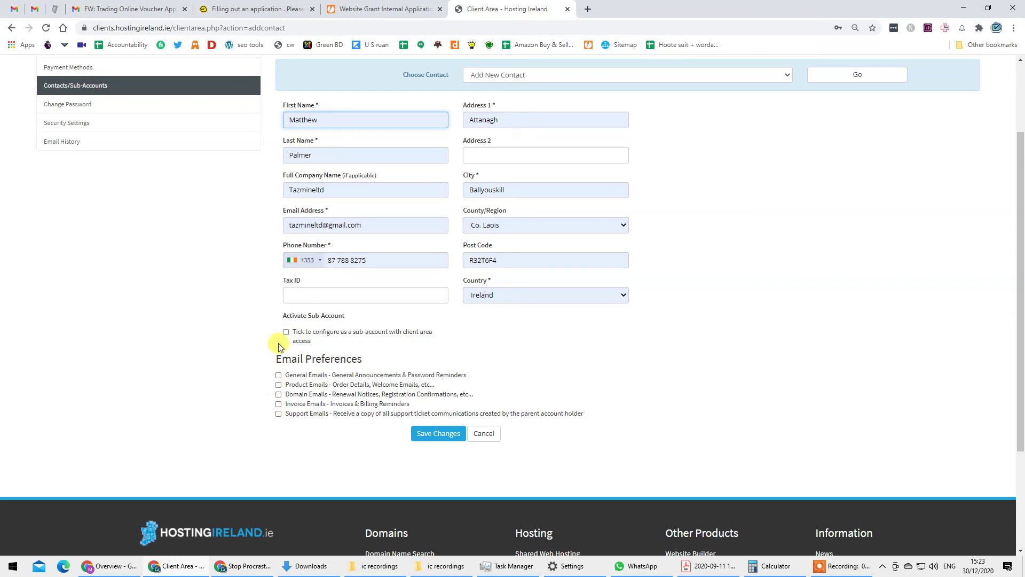
click(434, 437)
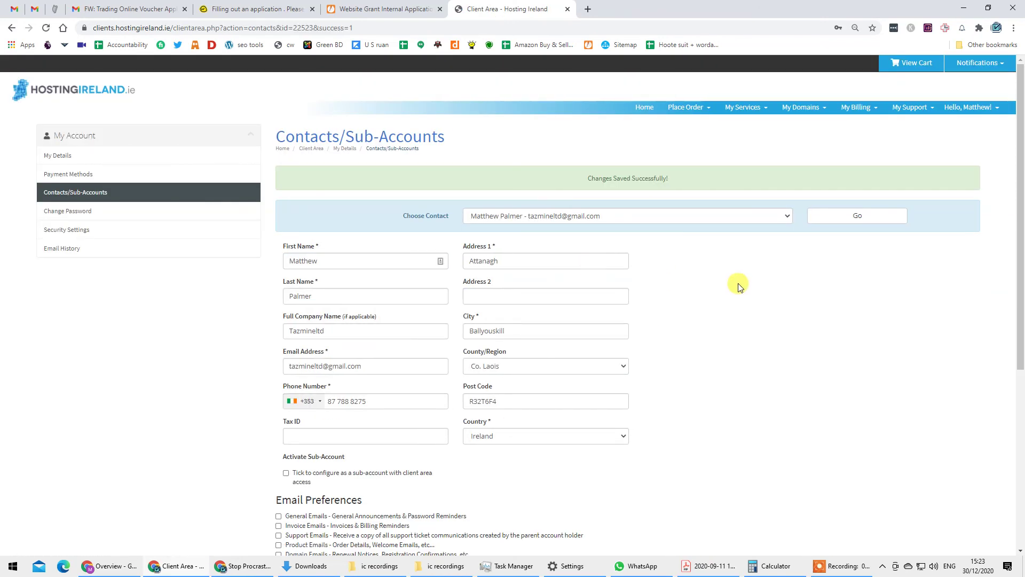
scroll(640, 342, down, 2)
scroll(694, 342, up, 2)
scroll(906, 289, down, 5)
scroll(907, 289, up, 3)
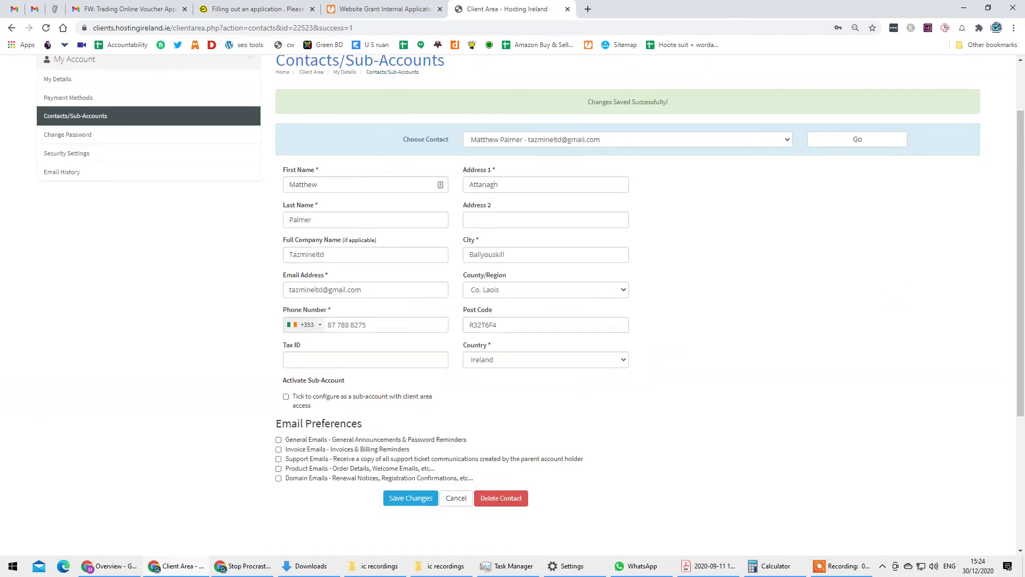